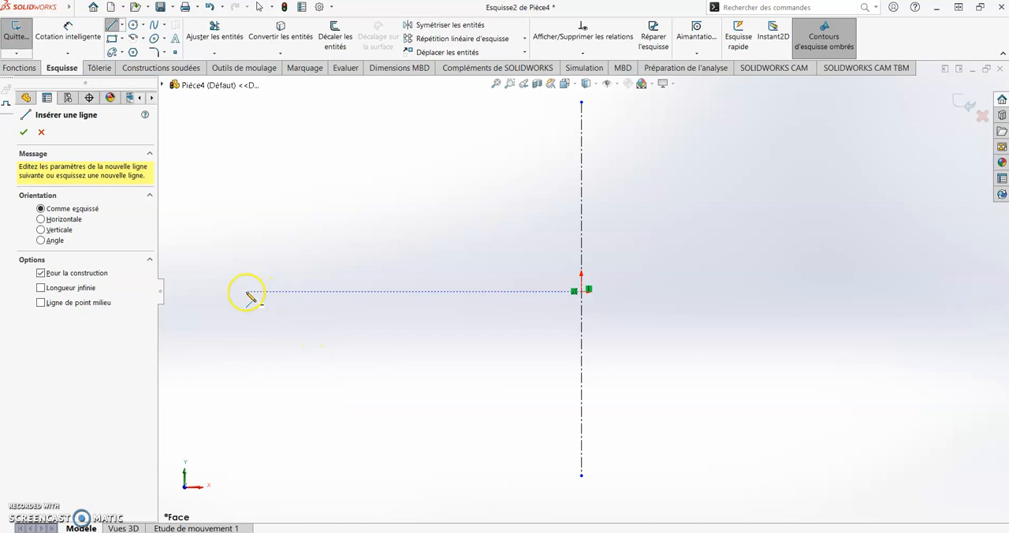
Complete the horizontal construction line through the origin and offset both centerlines 0.5 in to both sides with dimensions
left_click(875, 291)
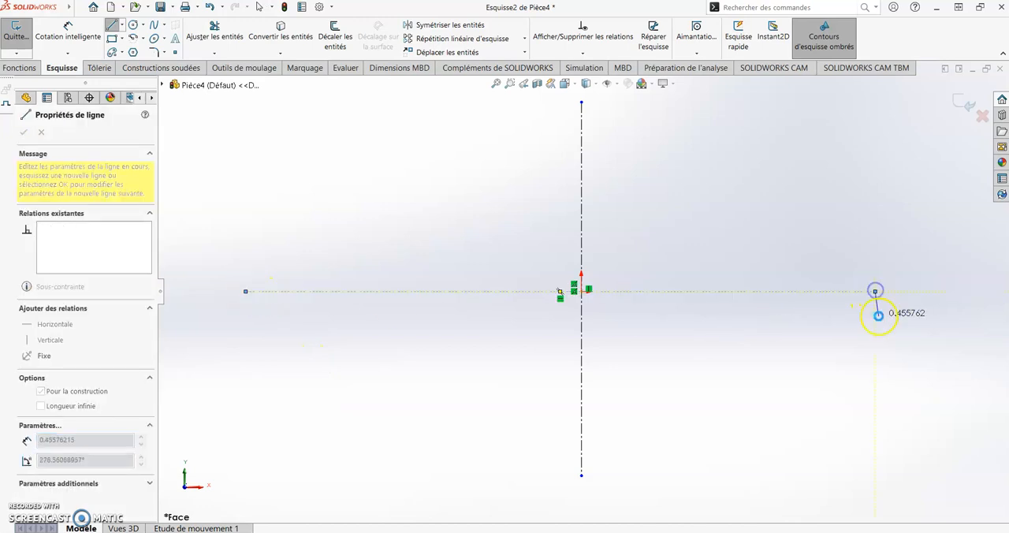
key("Escape")
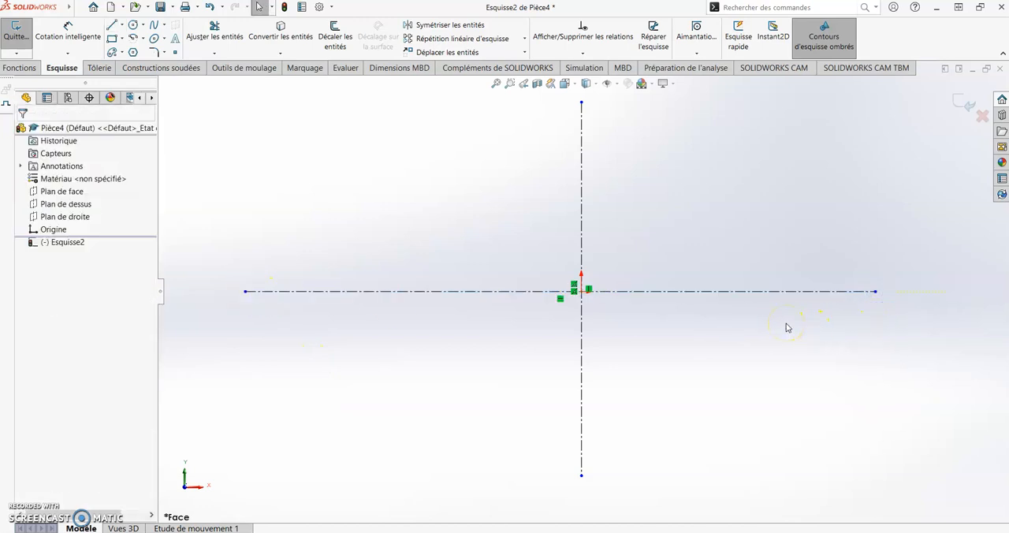
left_click(335, 35)
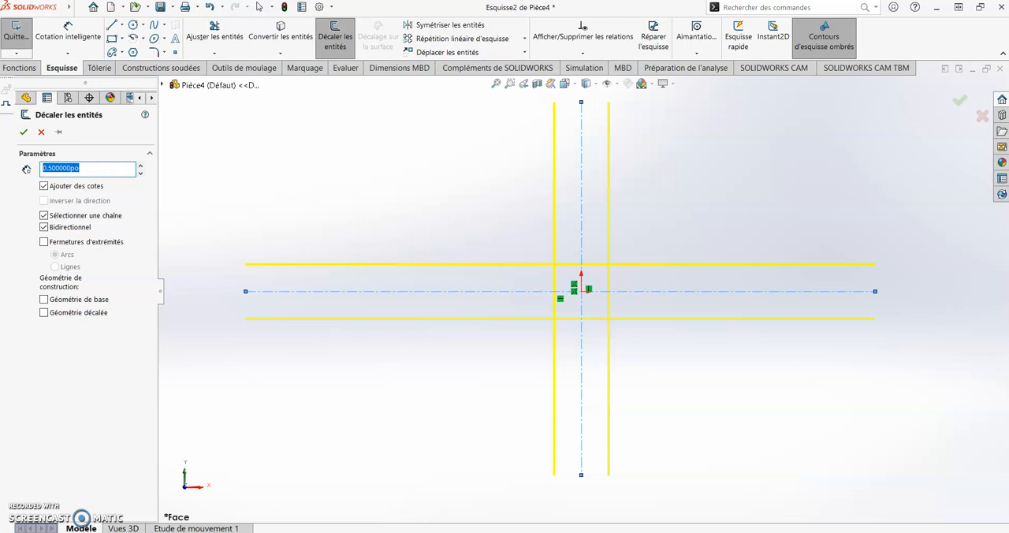
left_click(26, 133)
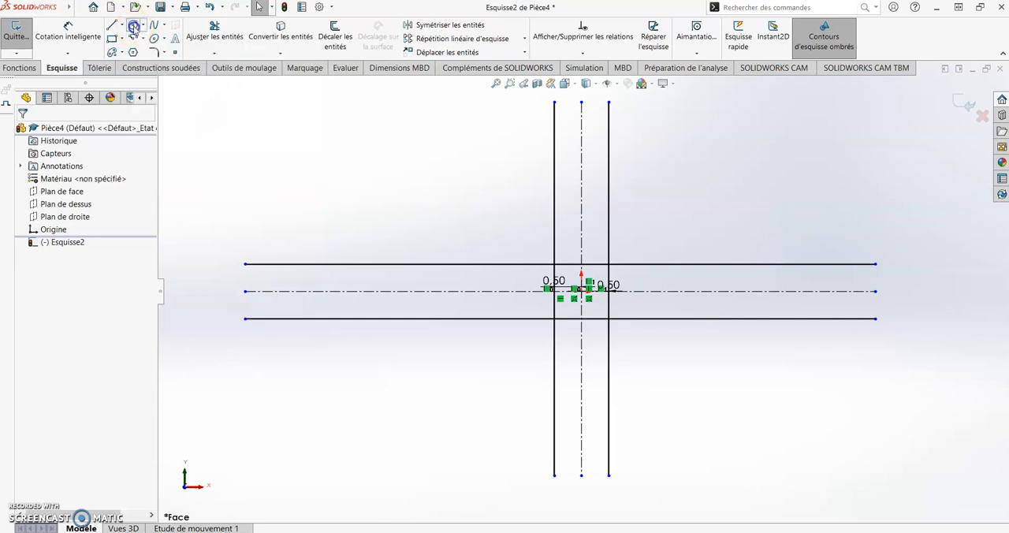
left_click(133, 25)
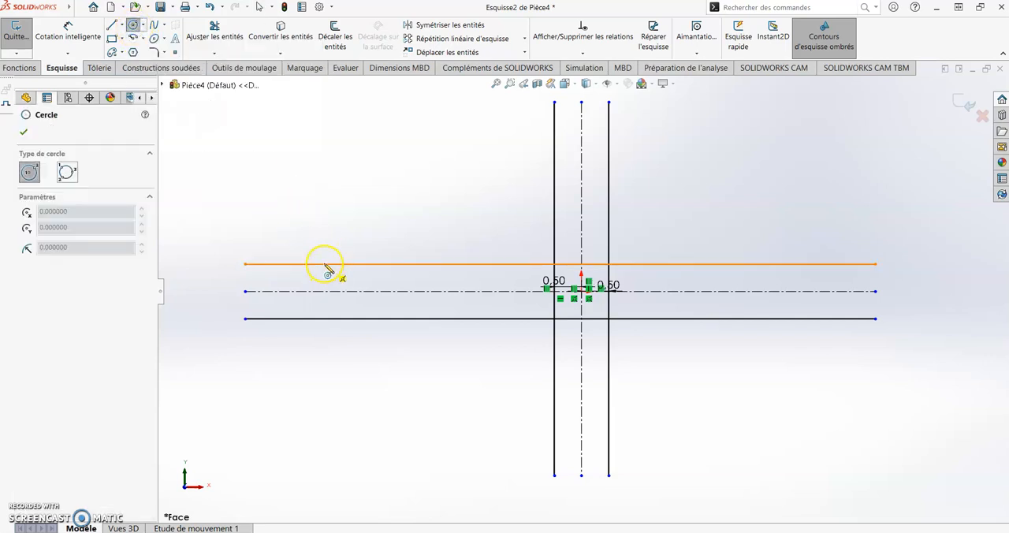
left_click(143, 25)
key("Escape")
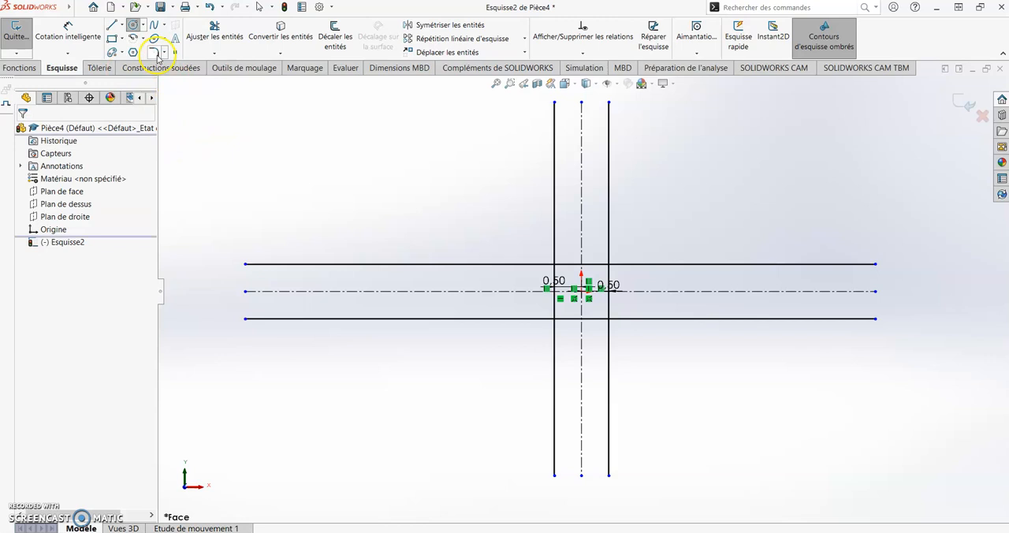
Draw a downward centerpoint semicircle of about 0.63 in radius on the upper offset line and move it near that line's right end
left_click(143, 38)
left_click(145, 53)
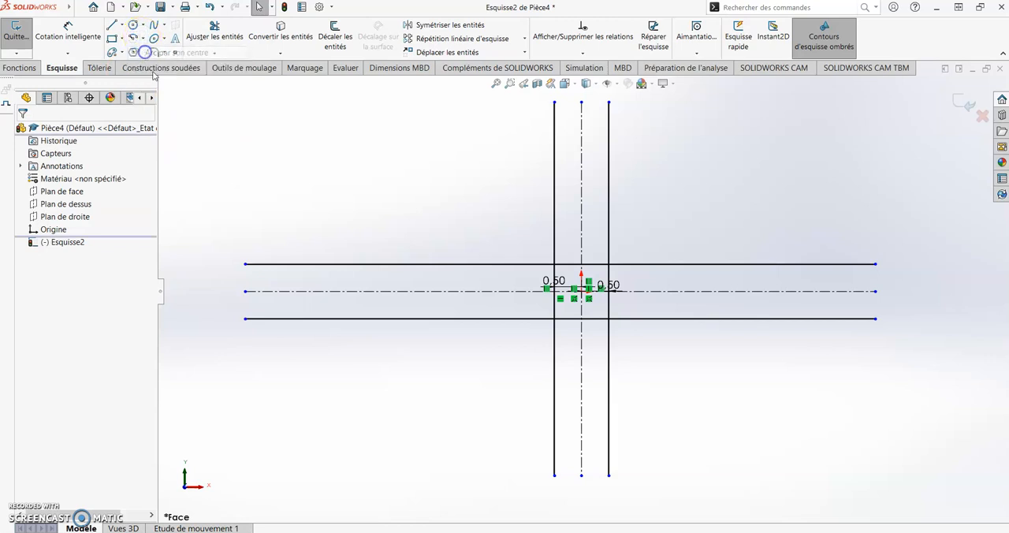
left_click(331, 264)
left_click(302, 279)
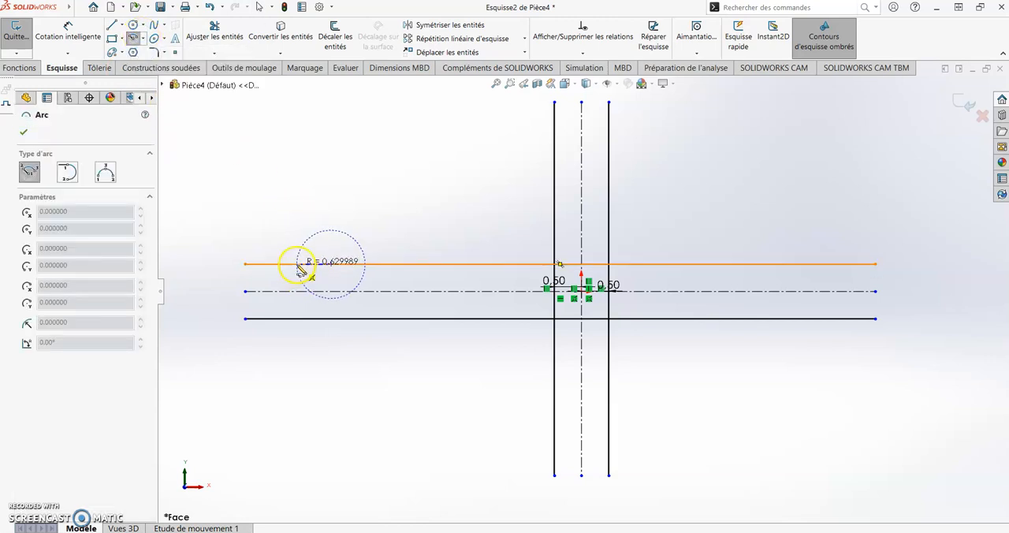
left_click(365, 264)
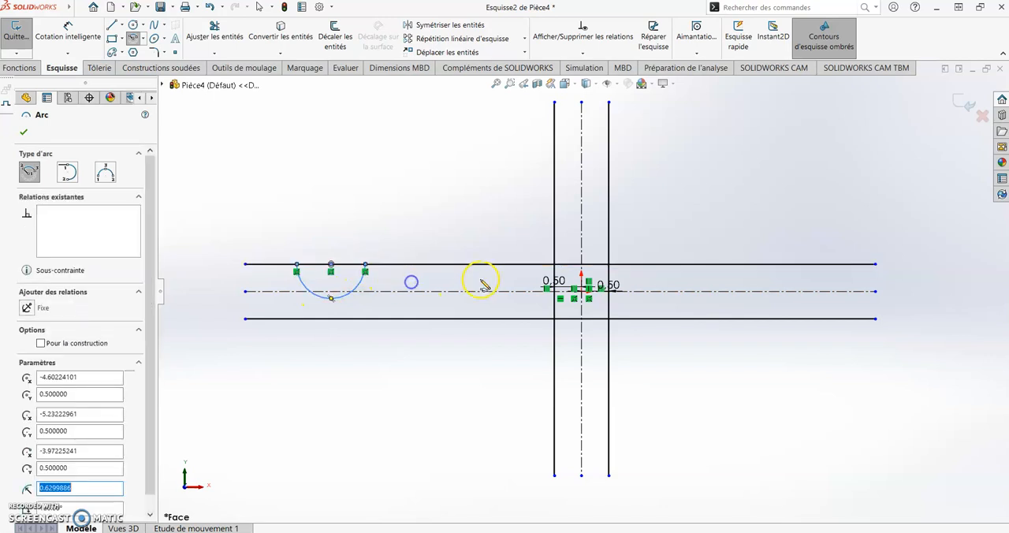
key("Escape")
left_click_drag(332, 267, 806, 271)
key("Escape")
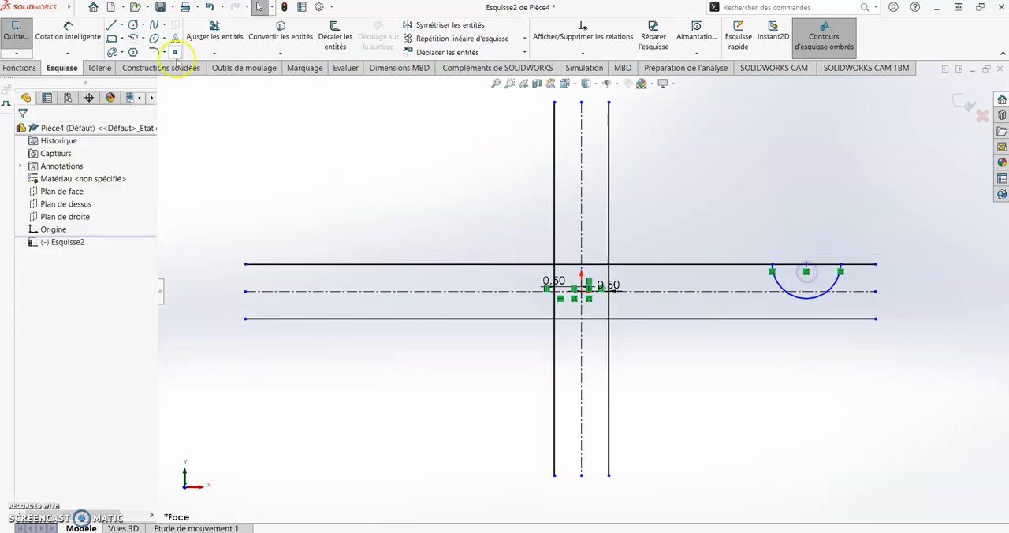
Draw an upward centerpoint semicircle of about 0.78 in radius on the lower offset line near its left end
left_click(134, 38)
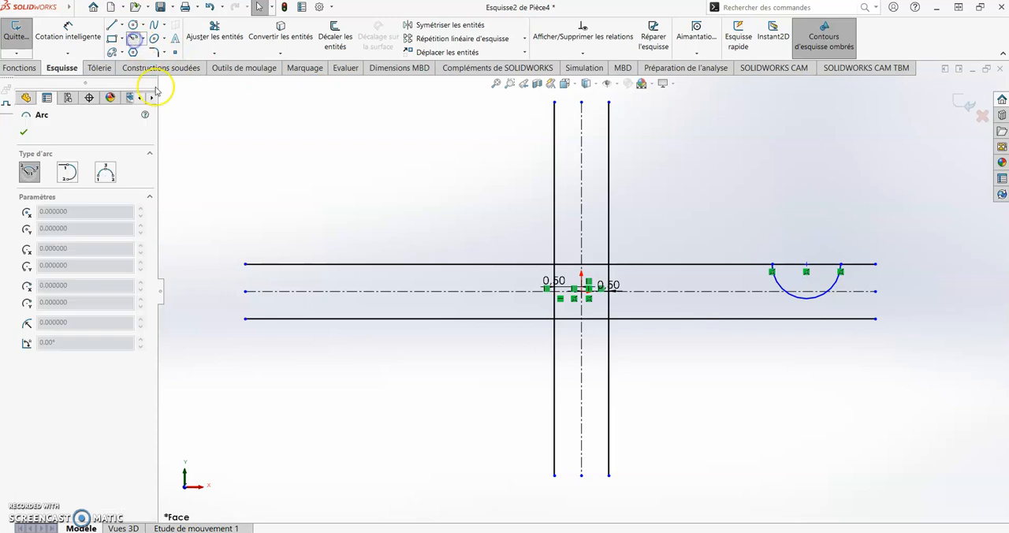
left_click(330, 318)
left_click(288, 318)
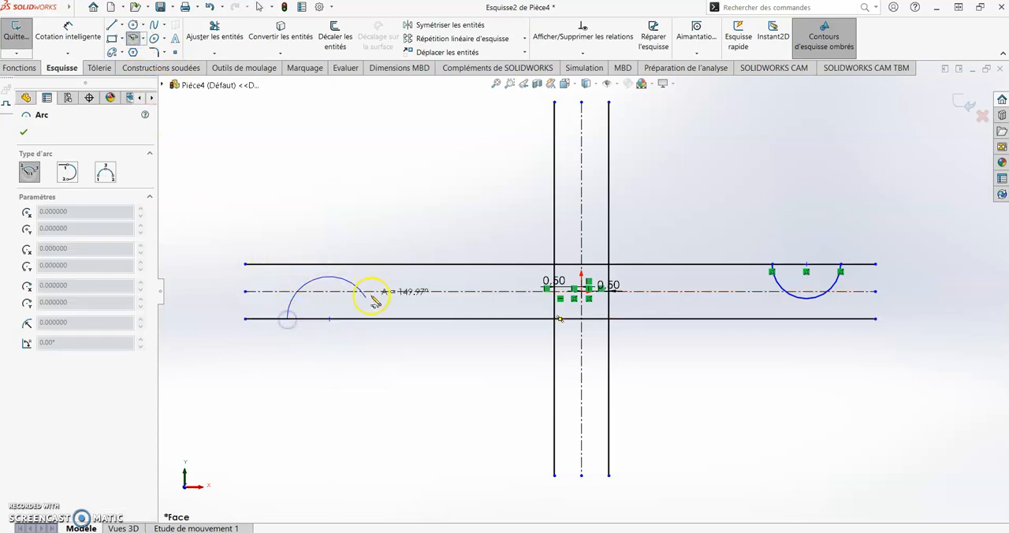
left_click(372, 319)
key("Escape")
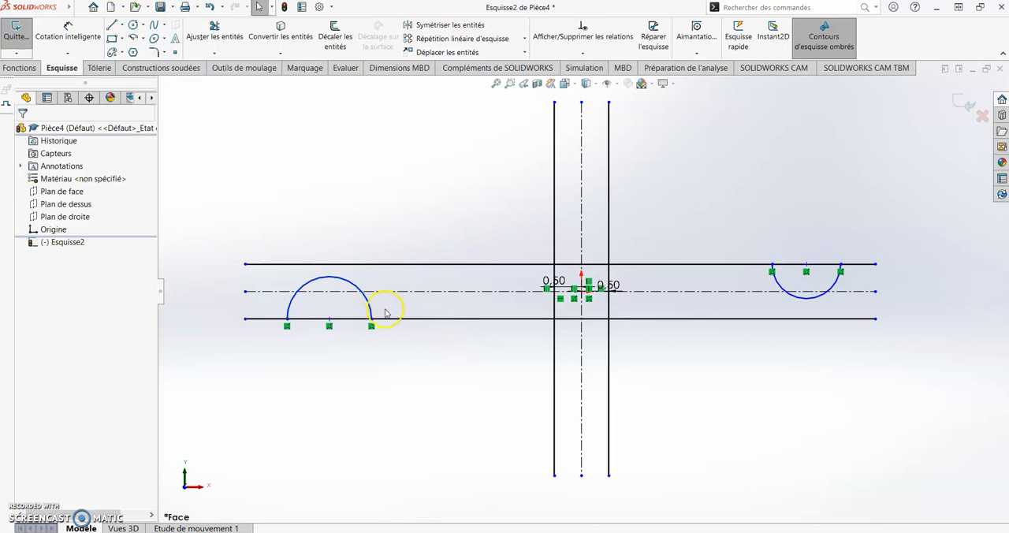
Make the two semicircular arcs equal and dimension the left arc's radius at 0.50 in
left_click(806, 297, "ctrl")
left_click(884, 251)
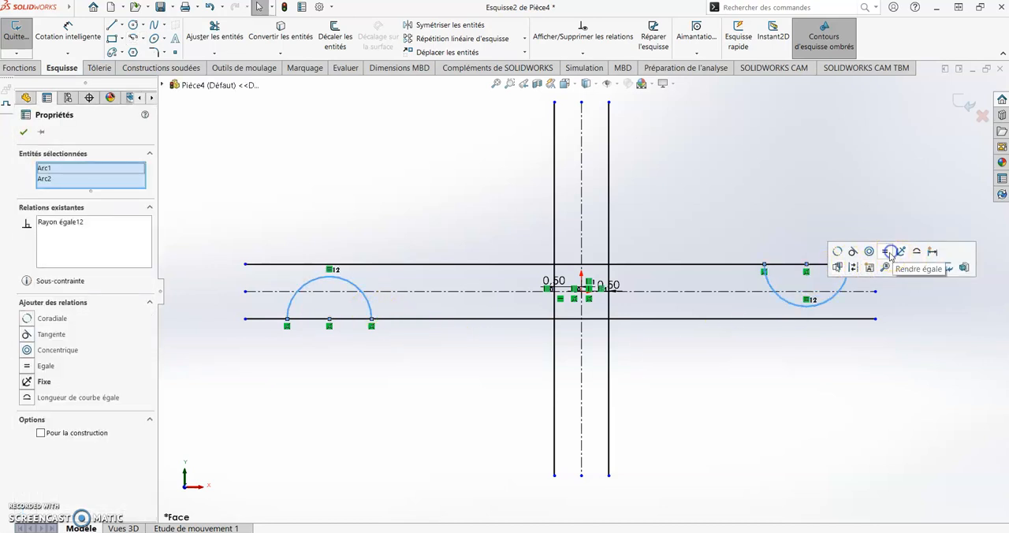
key("Escape")
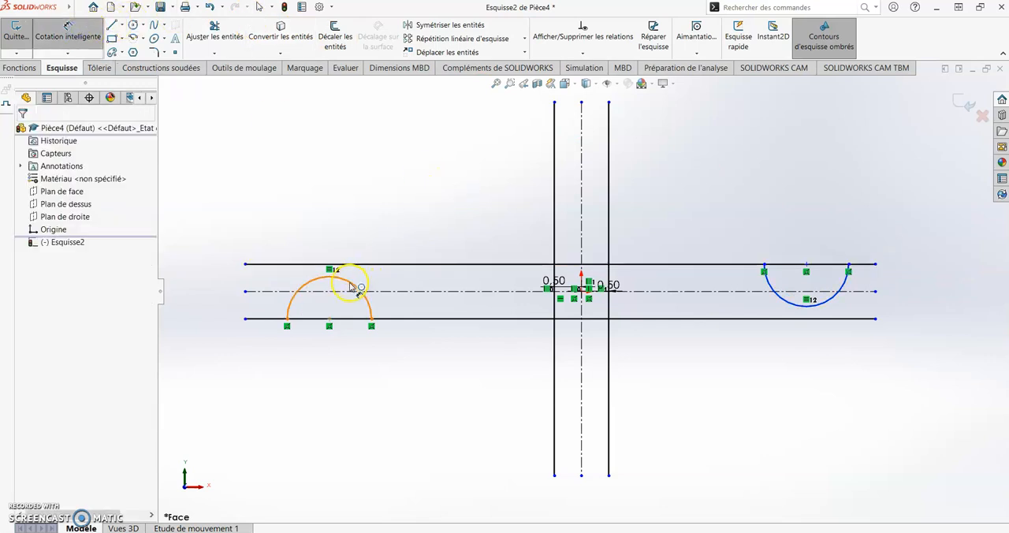
left_click(437, 202)
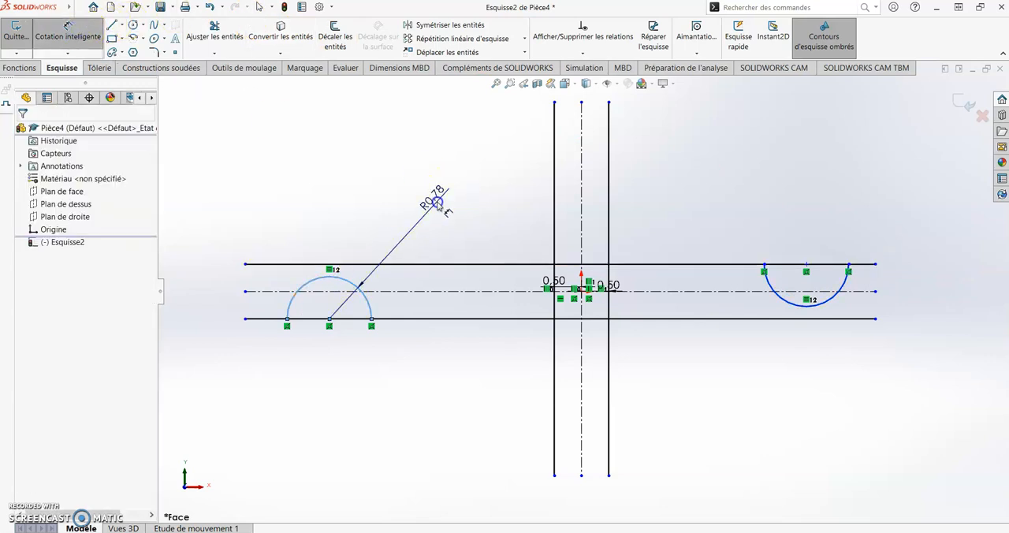
left_click(437, 202)
left_click(490, 240)
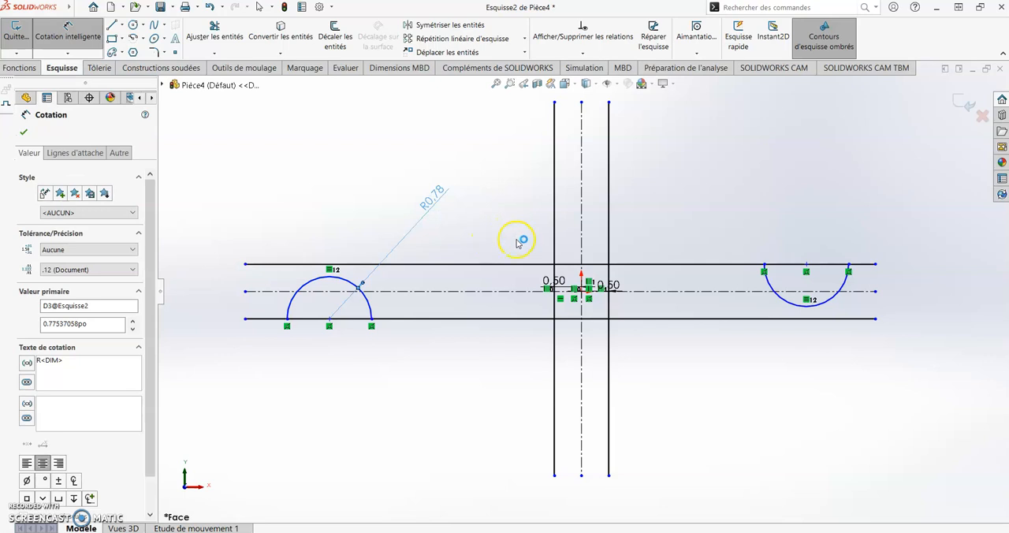
Dimension the distance from the vertical centerline to the right arc's center as 4 in
left_click(582, 337)
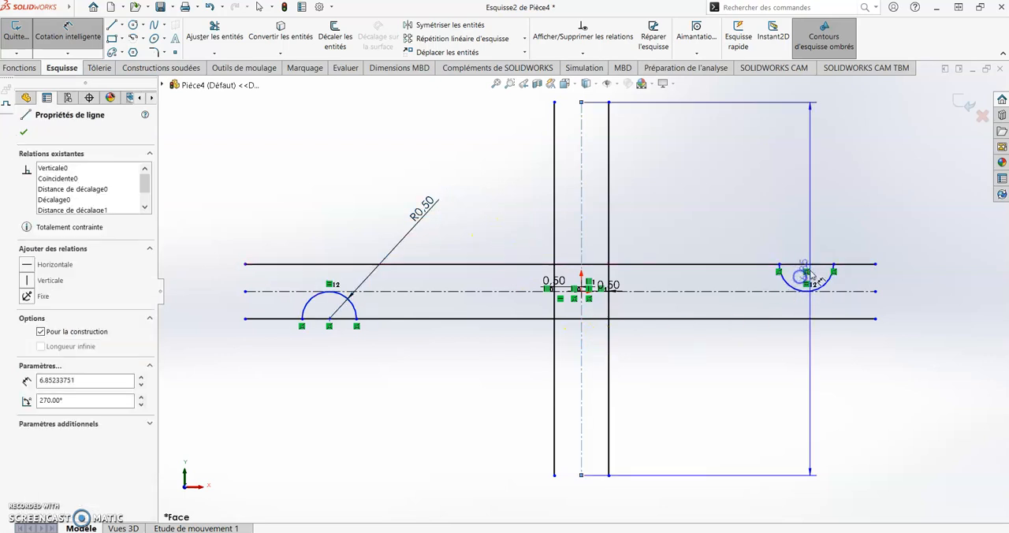
left_click(807, 264)
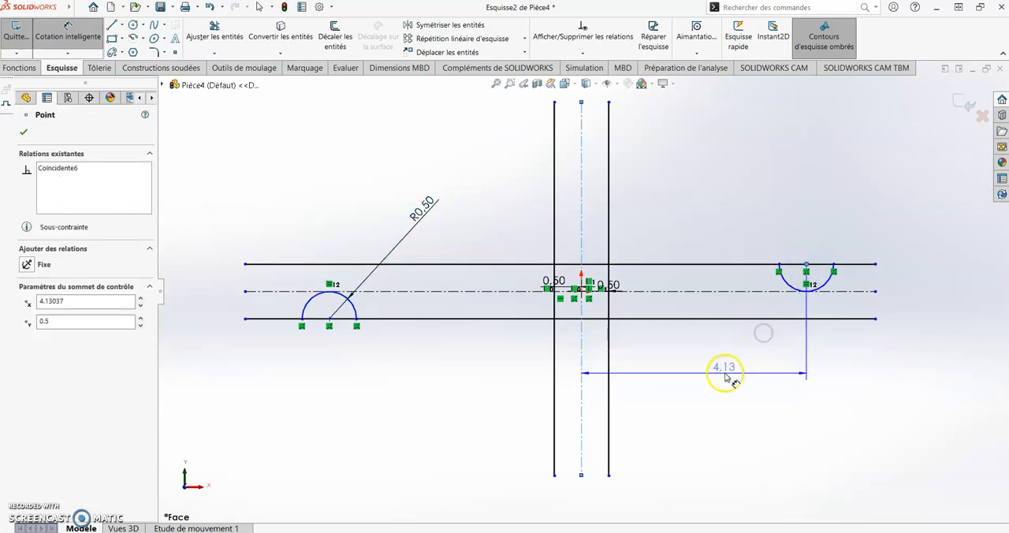
left_click(715, 381)
type("4.00po")
key("Return")
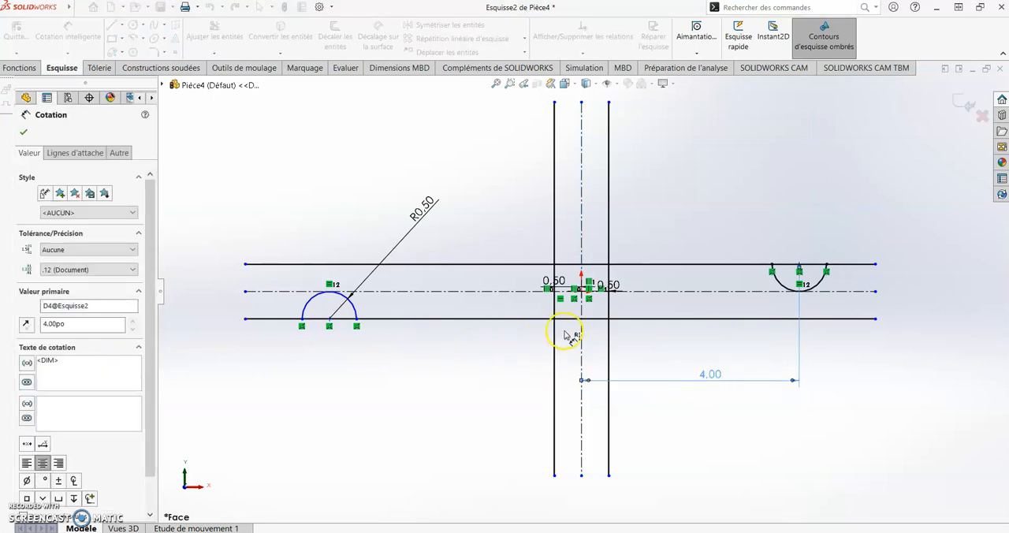
Dimension the distance from the vertical centerline to the left arc's center as 2.5 in
left_click_drag(578, 332, 329, 325)
left_click(467, 383)
type("2.5")
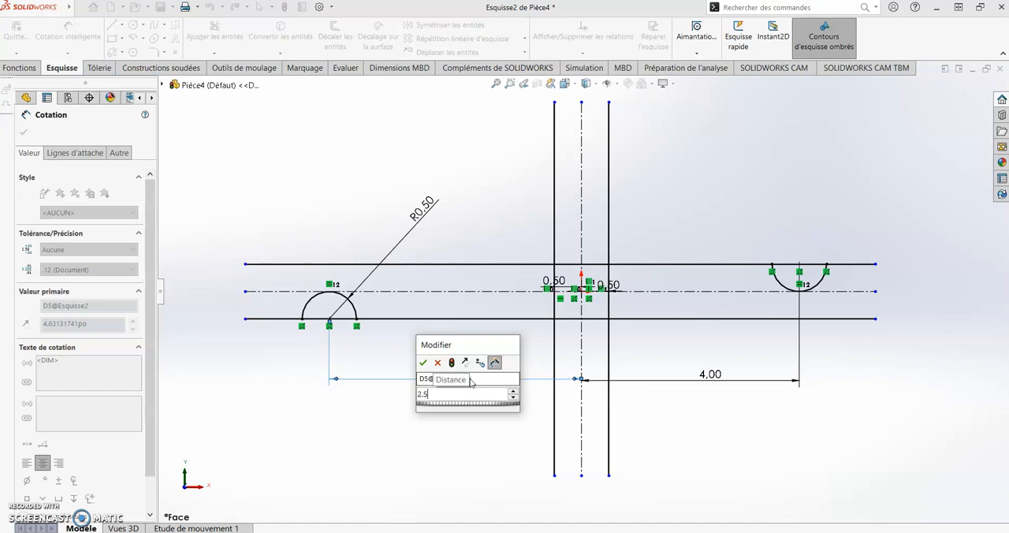
key("Return")
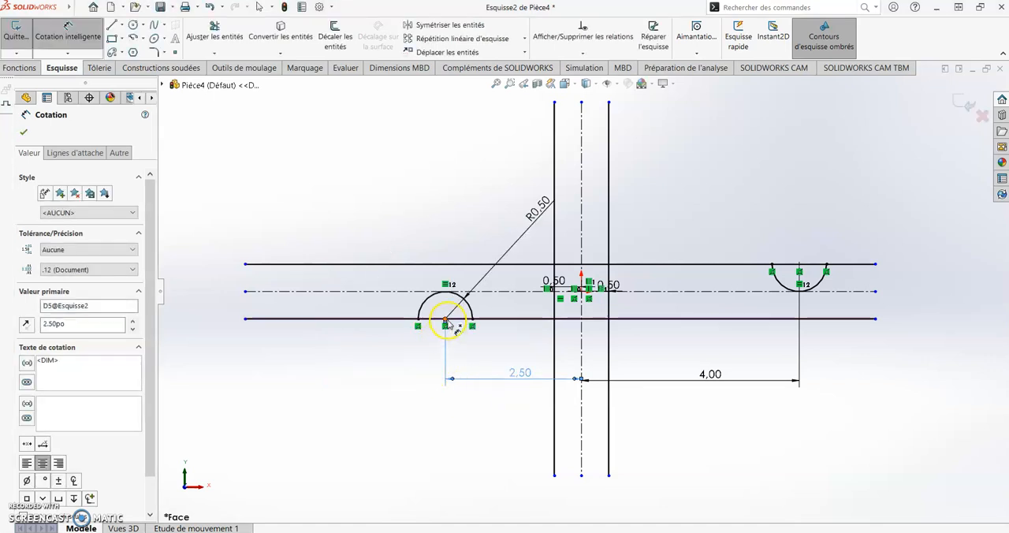
Close the left end of the horizontal bar with a vertical line joining the two offset lines
left_click(115, 29)
left_click(246, 264)
left_click(246, 318)
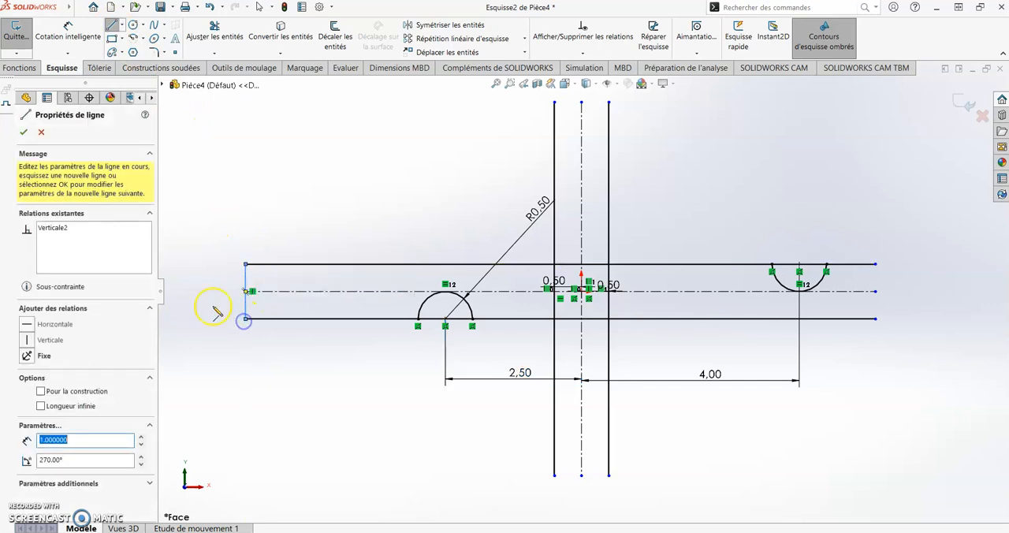
key("Escape")
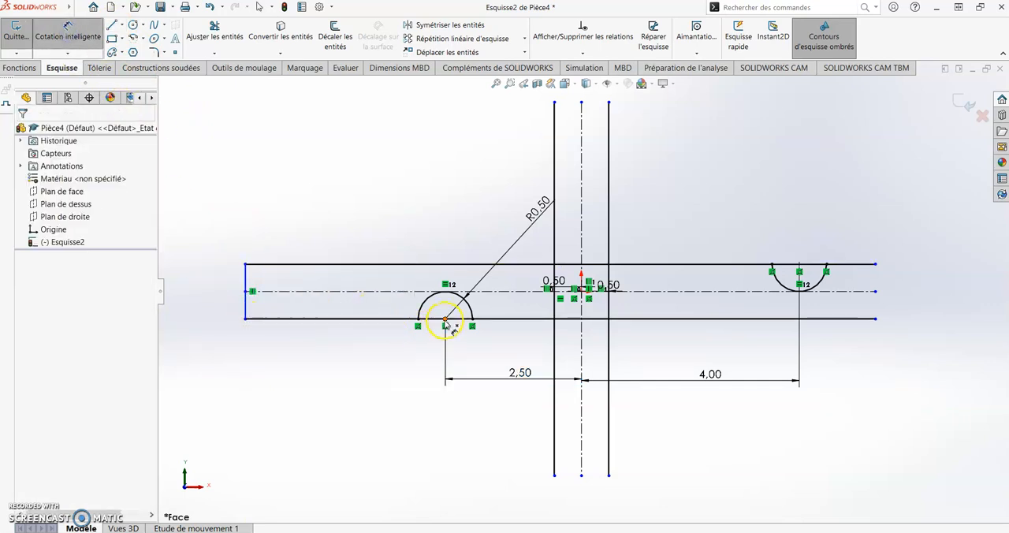
Dimension the distance from the left arc's center to the bar's left end line as 1 in
left_click(247, 316)
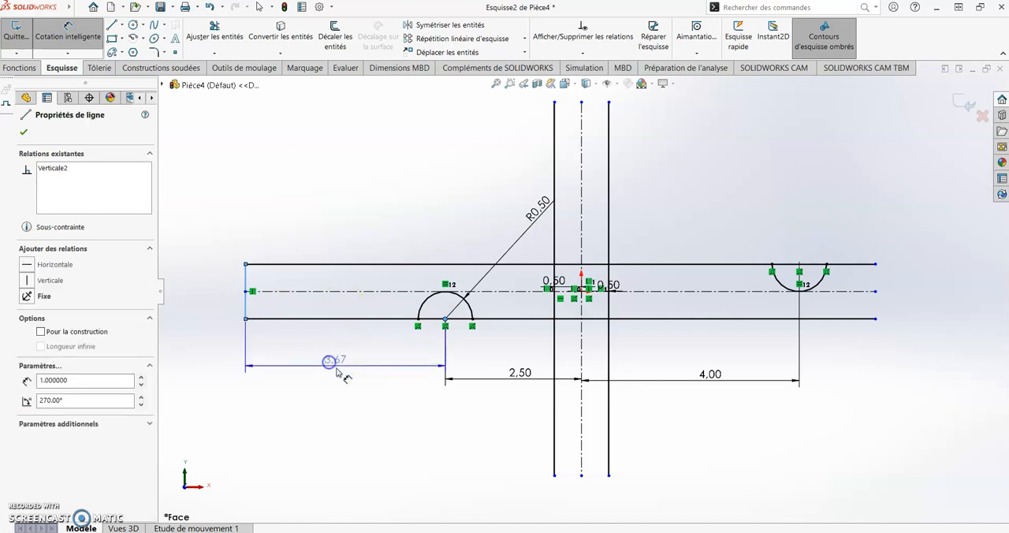
left_click(337, 368)
double_click(341, 367)
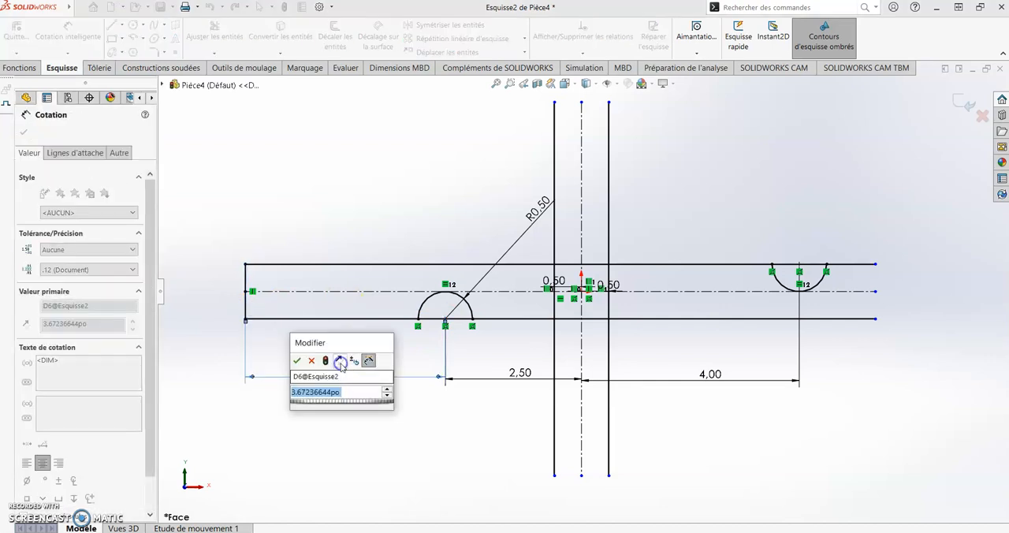
key("Return")
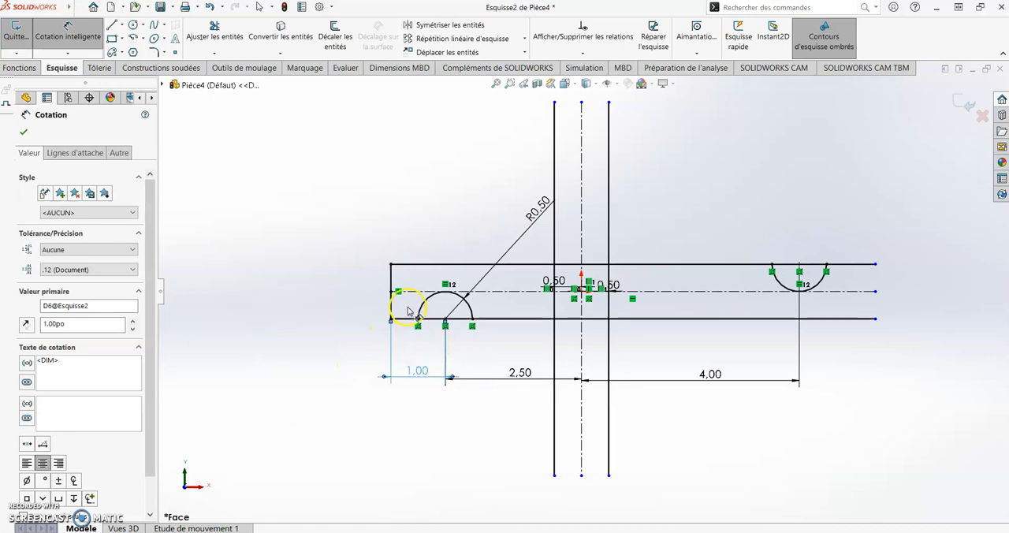
key("Escape")
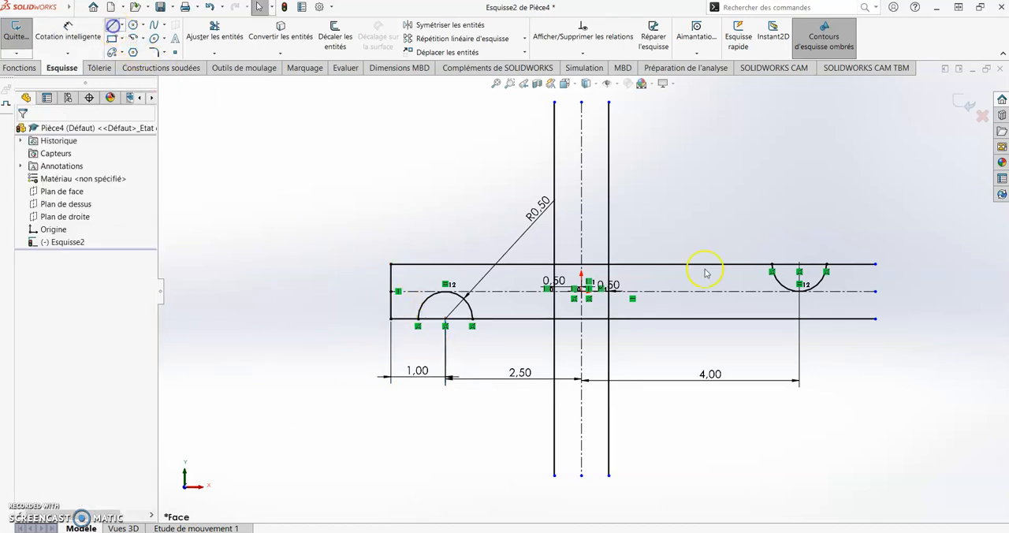
Close the right end of the horizontal bar with a vertical line joining the two offset lines
key("l")
left_click(874, 263)
left_click(876, 318)
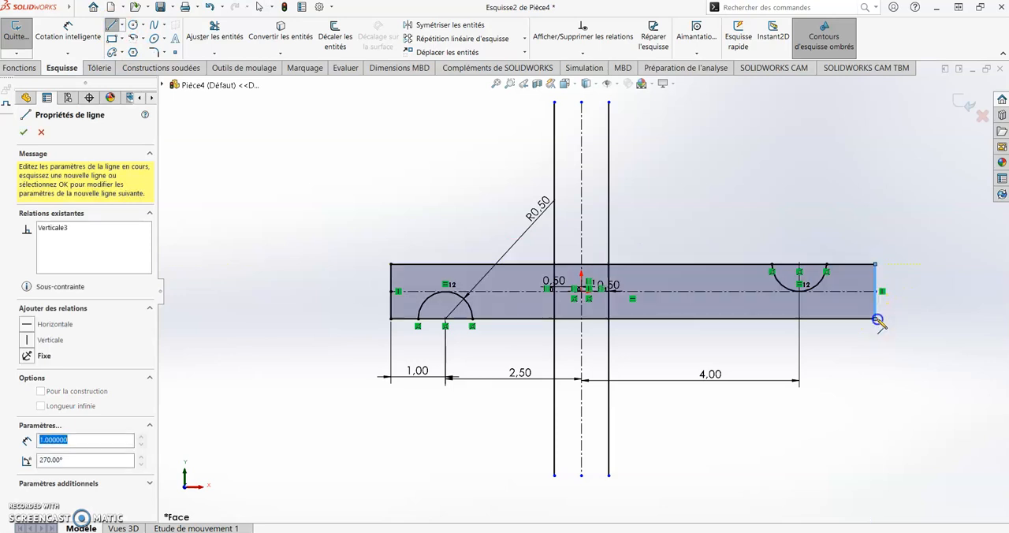
key("Escape")
Dimension the overall length of the horizontal bar between its two end lines as 8.5 in
left_click(78, 35)
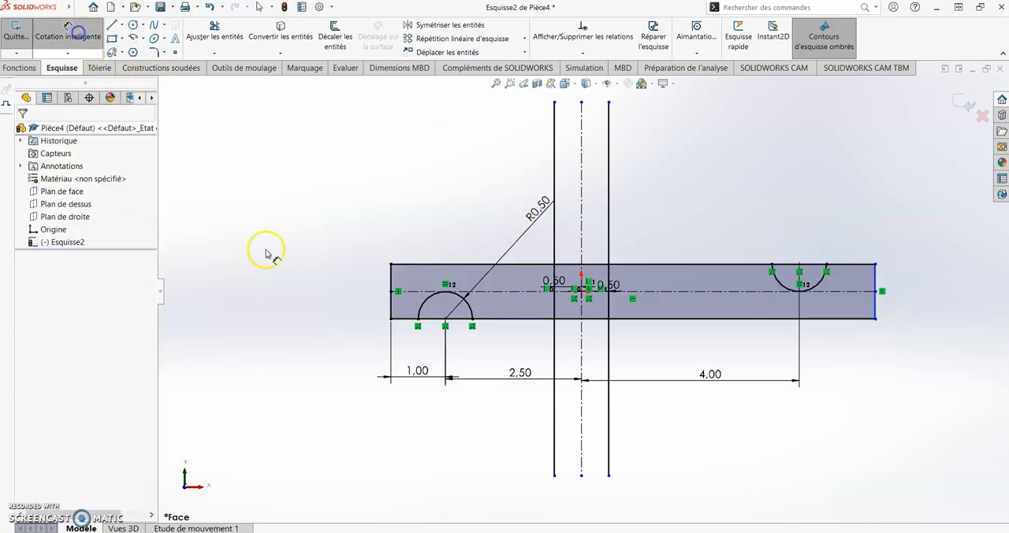
left_click(391, 320)
left_click(820, 364)
left_click(741, 426)
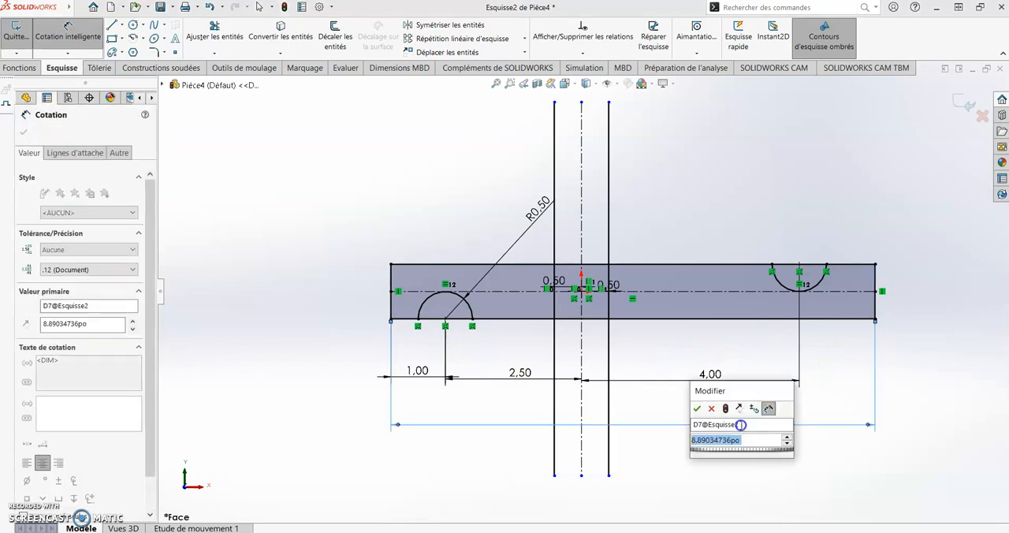
key("Return")
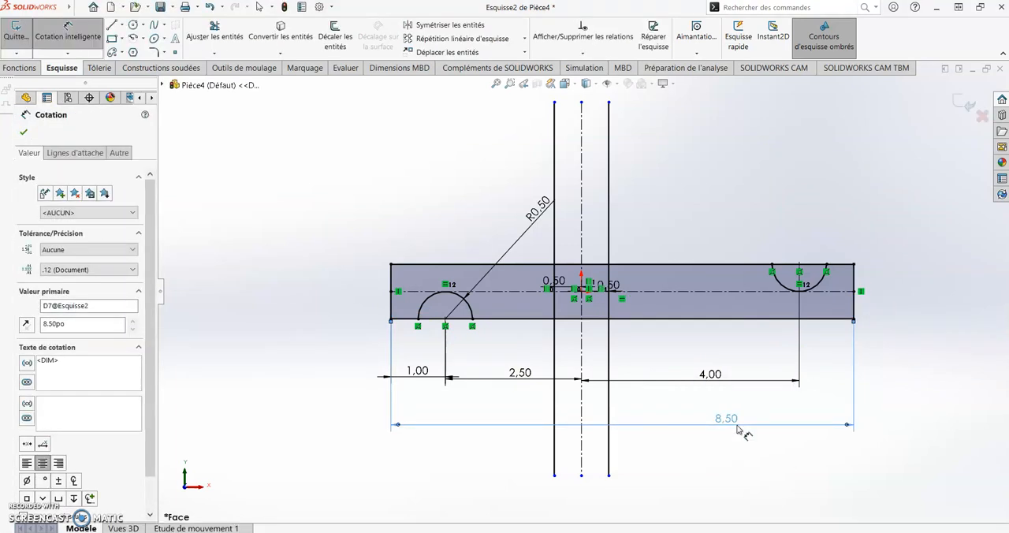
key("Escape")
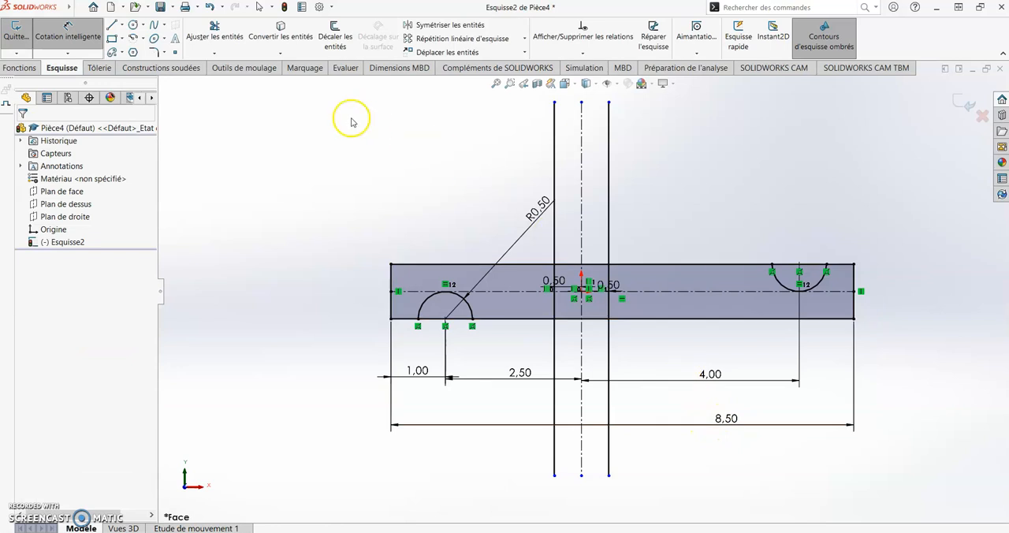
Trim away the segment of the horizontal bar's lower edge that spans the left notch arc
left_click(214, 32)
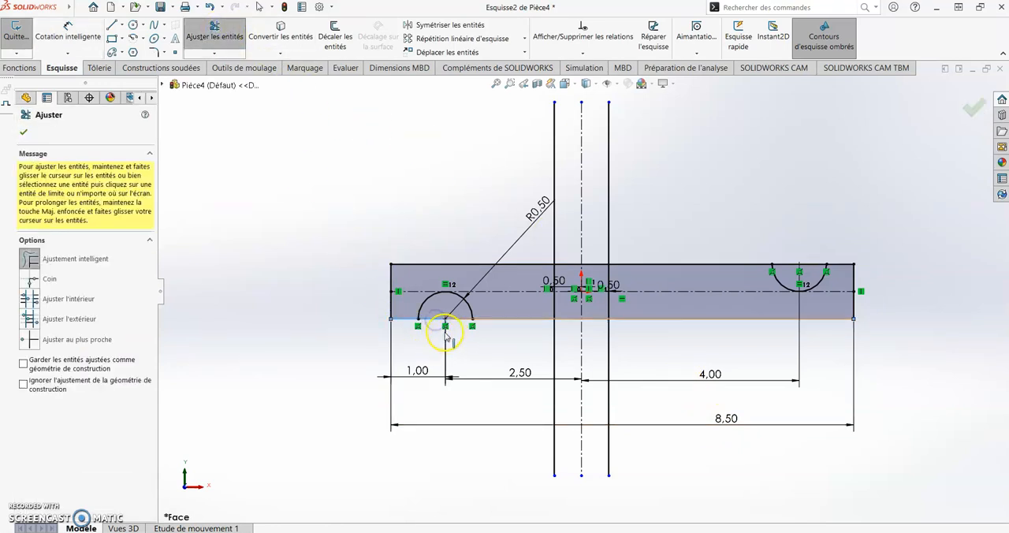
key("Escape")
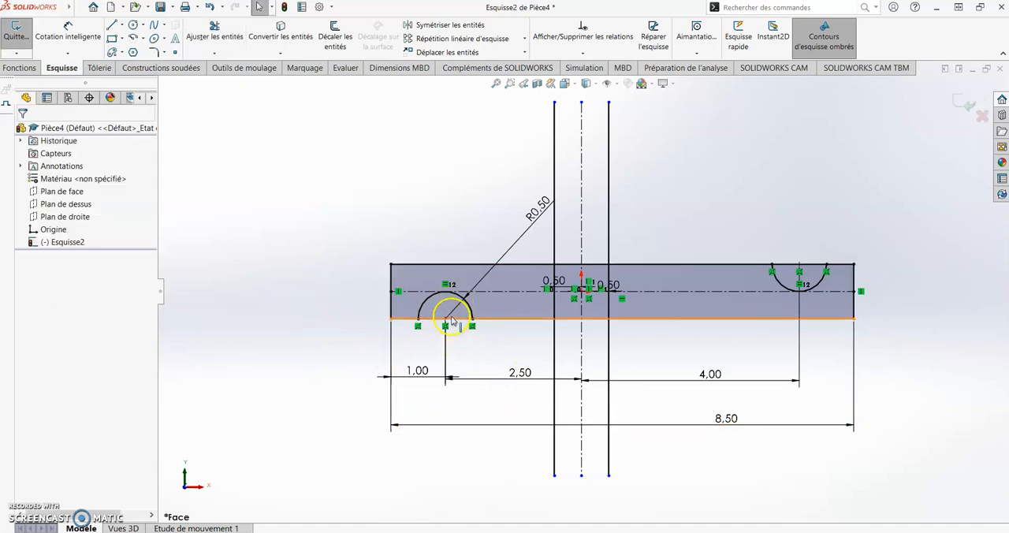
scroll(454, 315, "down", 3)
left_click(215, 33)
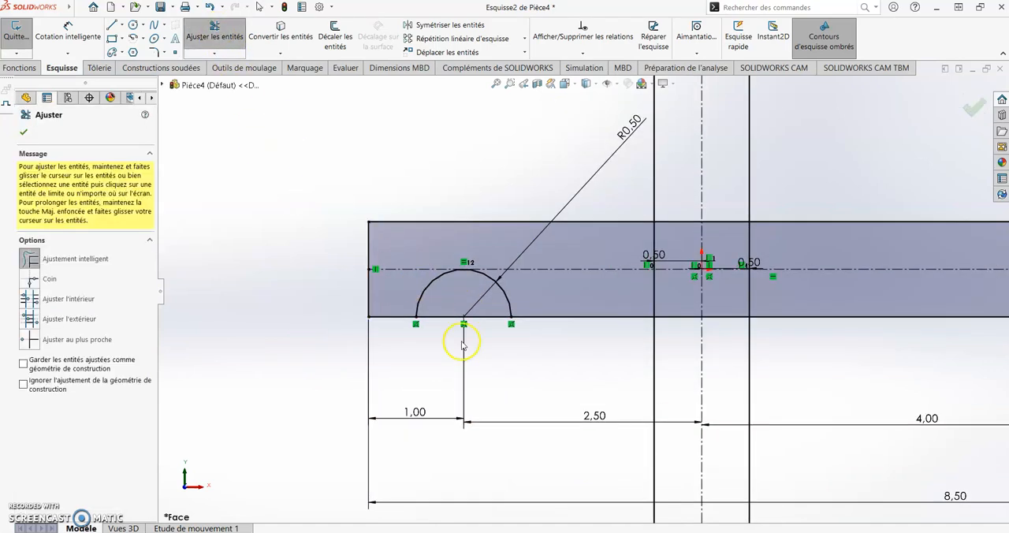
left_click_drag(493, 318, 479, 343)
scroll(851, 310, "up", 3)
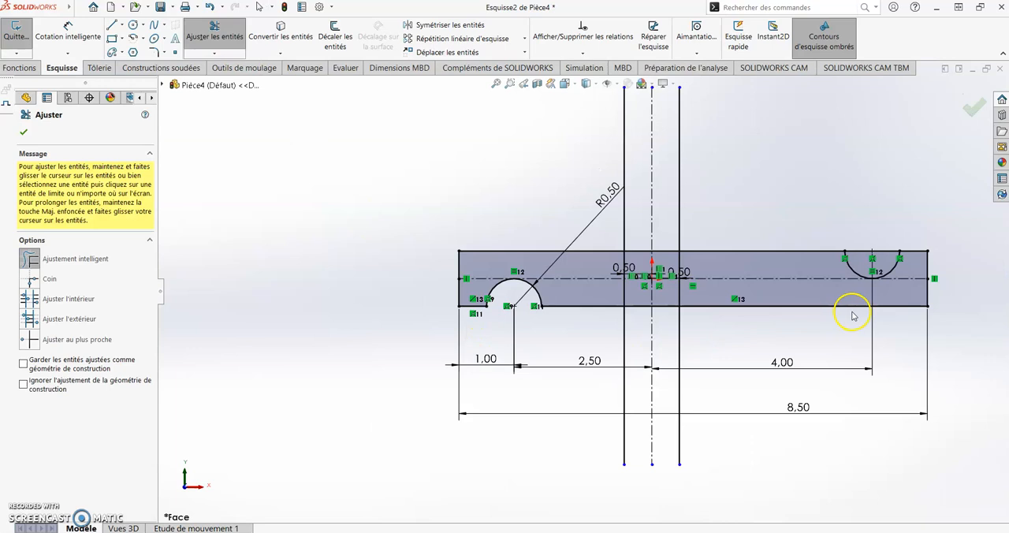
Trim away the segment of the horizontal bar's upper edge that spans the right notch arc
scroll(770, 261, "up", 2)
scroll(750, 239, "down", 2)
mouse_move(712, 216)
left_mouse_down()
mouse_move(709, 202)
mouse_move(712, 241)
left_mouse_up()
key("Escape")
scroll(530, 223, "up", 2)
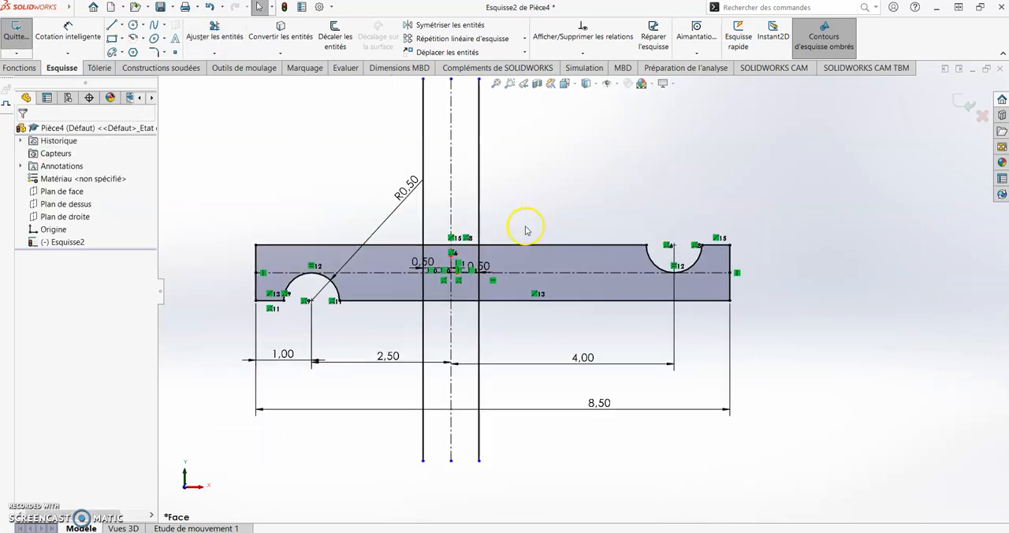
scroll(540, 186, "up", 1)
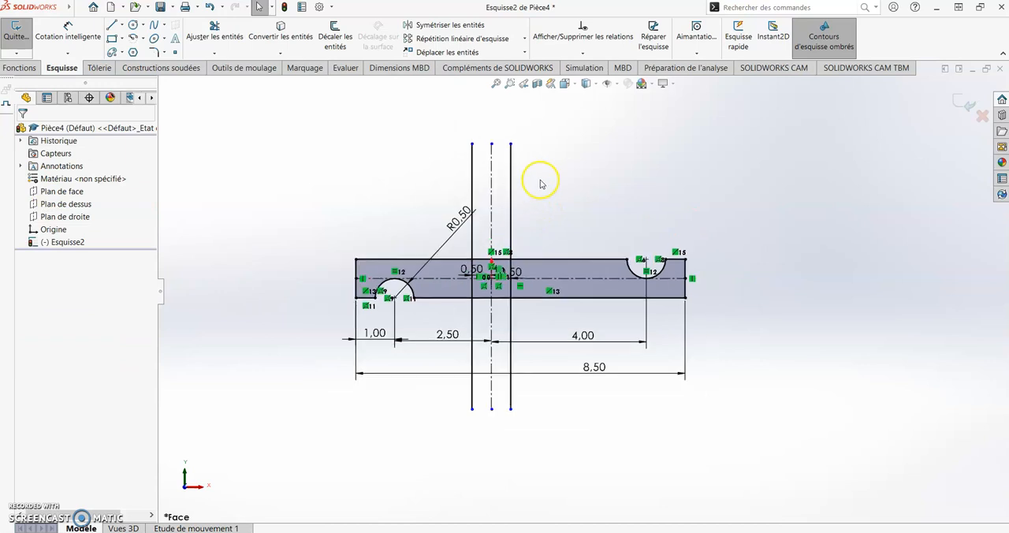
Draw a three-point arc of about 2.77 in radius from the right notch's left corner to the upper part of the right vertical line
scroll(559, 186, "down", 1)
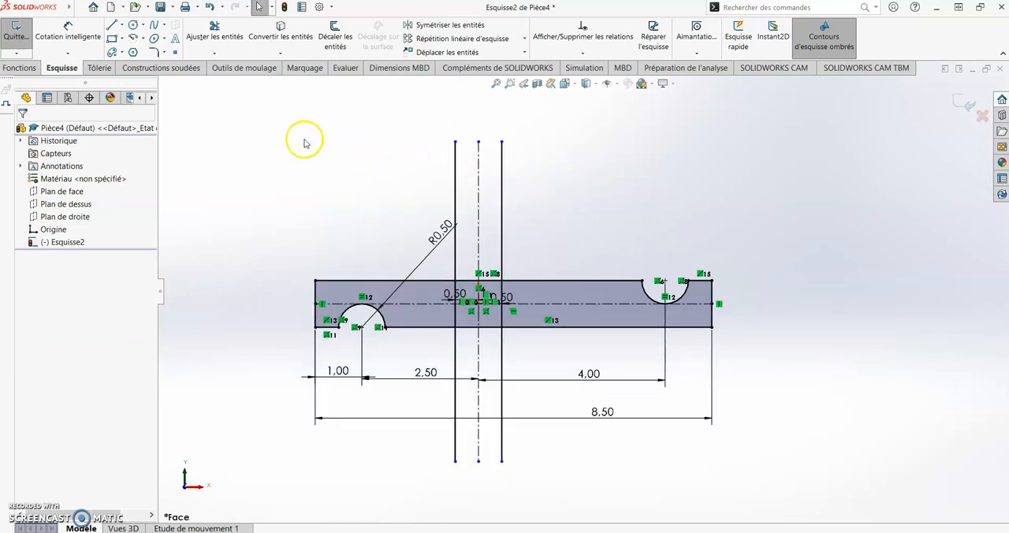
left_click(144, 38)
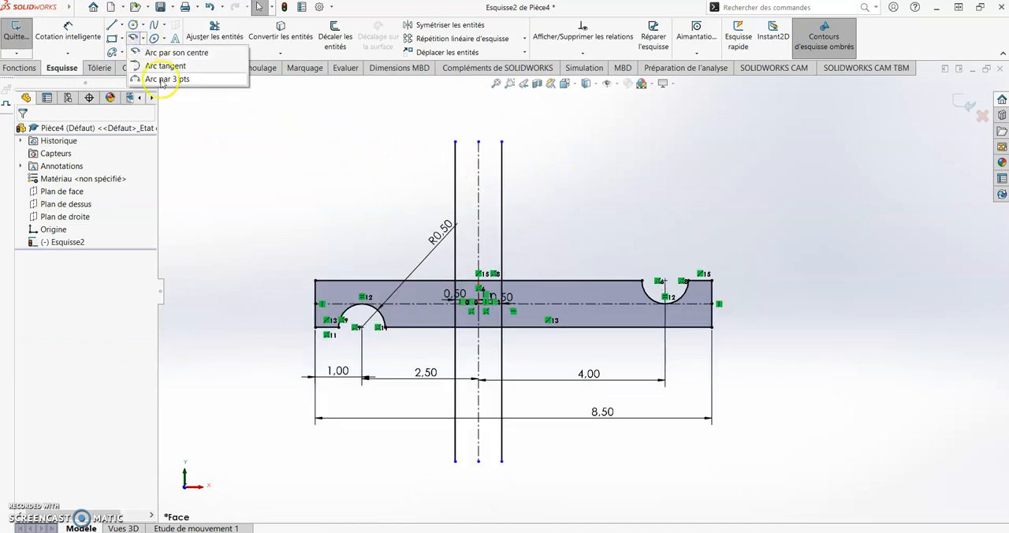
left_click(169, 81)
left_click(641, 280)
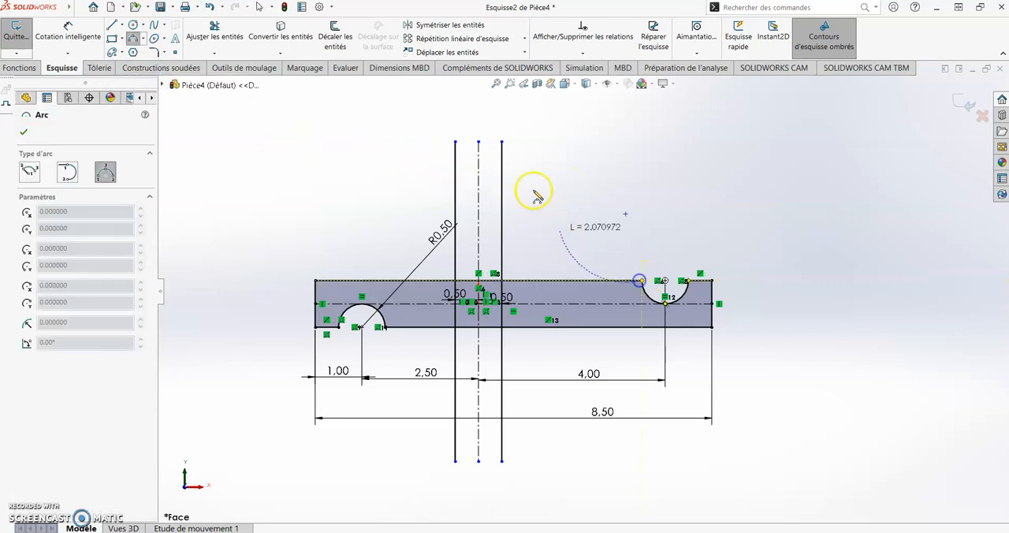
left_click(502, 163)
left_click(514, 204)
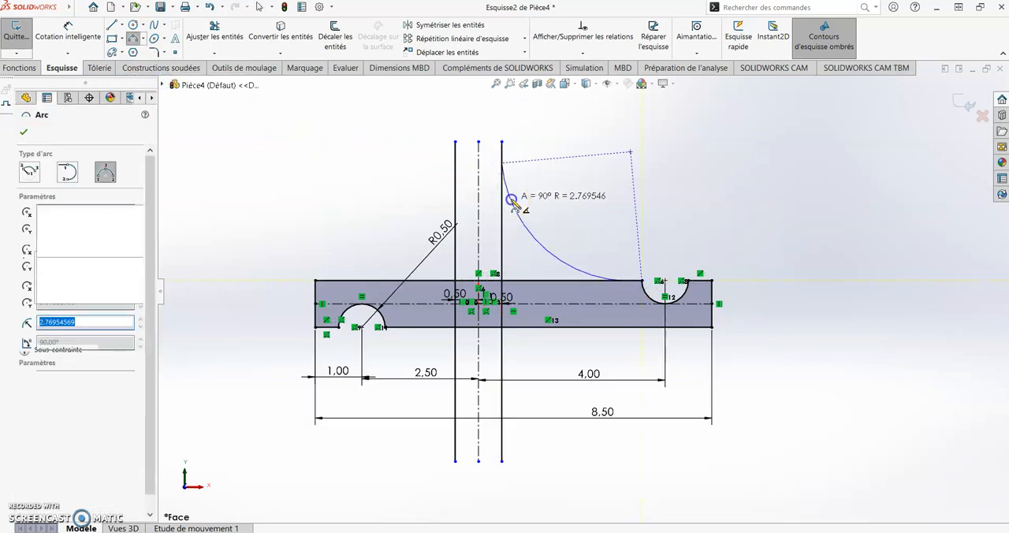
key("Escape")
Make the large arc tangent to the horizontal bar's upper edge and to the right vertical line
left_click(582, 273)
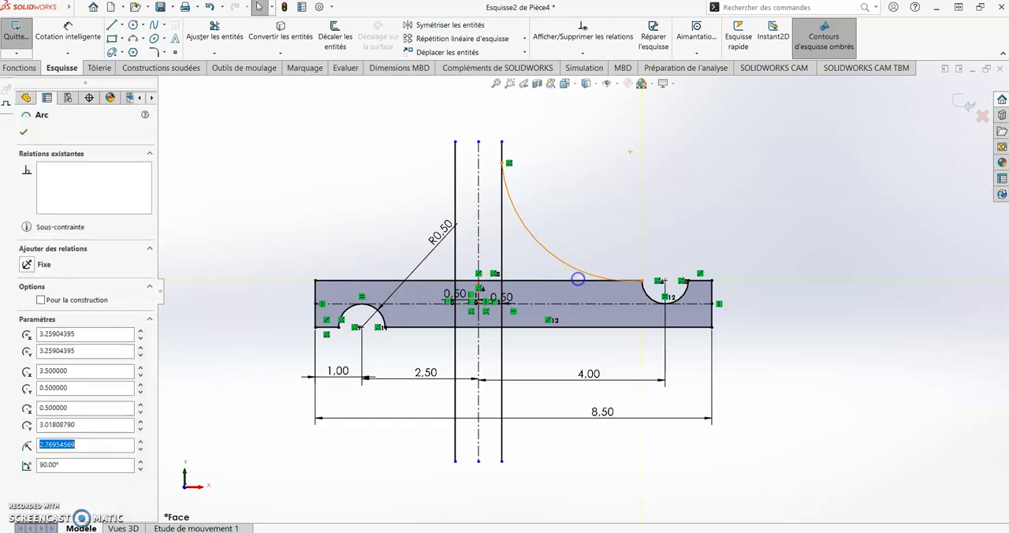
left_click(577, 282, "ctrl")
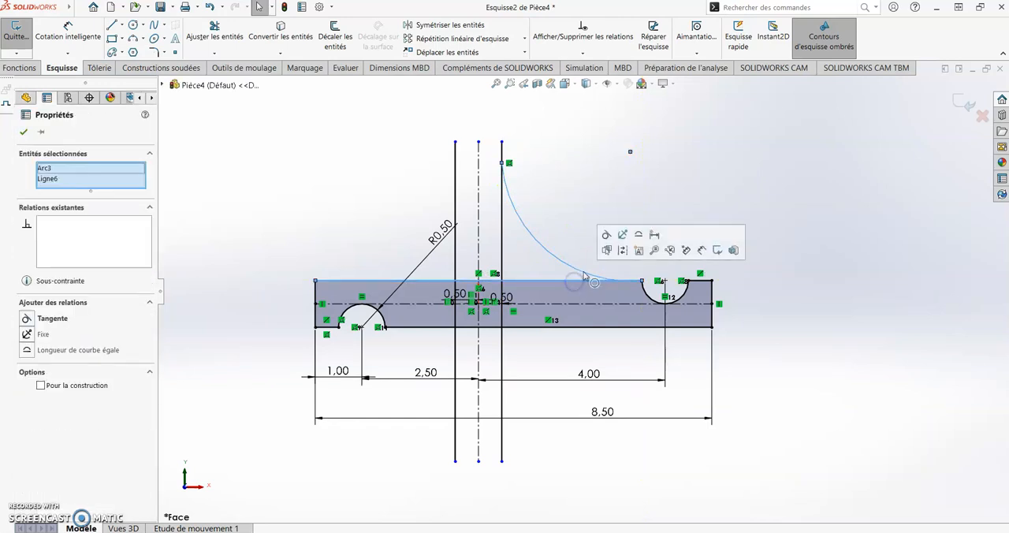
left_click(607, 234)
key("Escape")
left_click(509, 193)
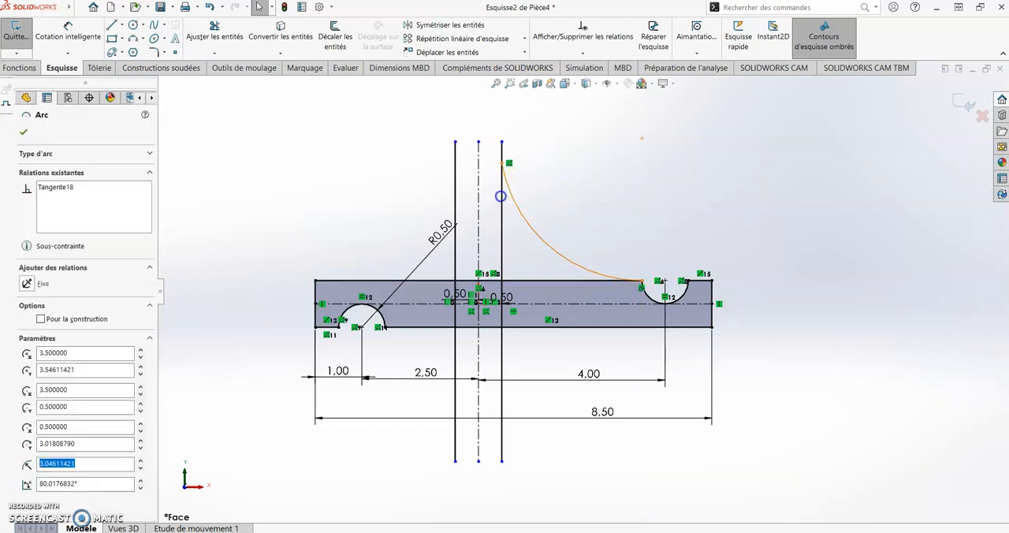
left_click(501, 198, "ctrl")
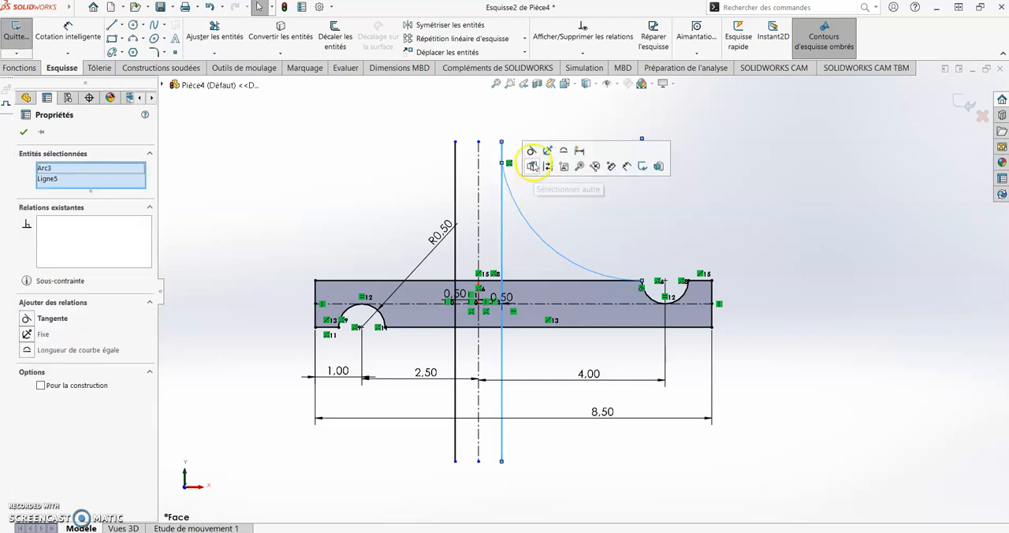
left_click(531, 150)
left_click(504, 176)
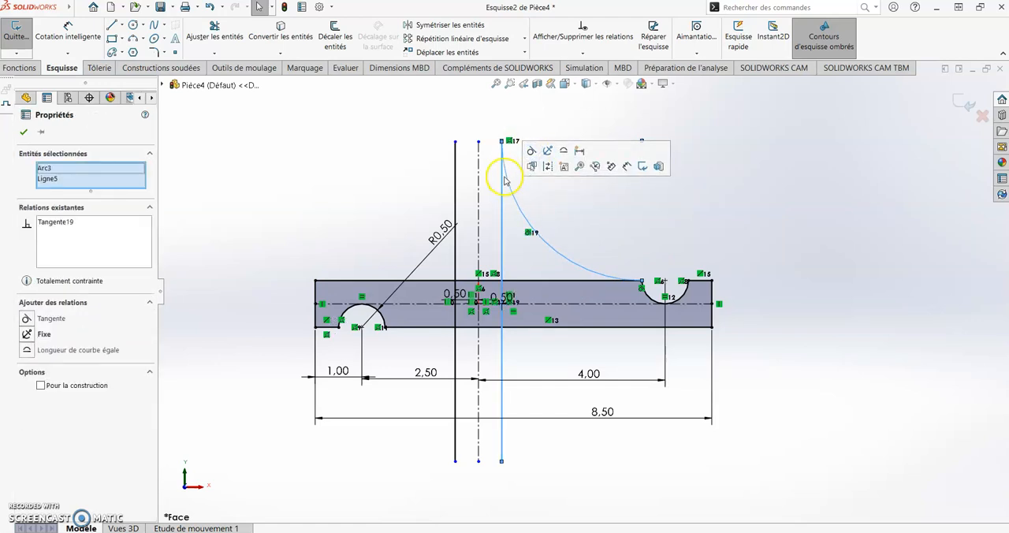
Draw a center-point arc capping the two vertical lines, centered on the centerline's upper end, with a radius of about 0.5 in
scroll(509, 167, "down", 2)
scroll(498, 178, "down", 5)
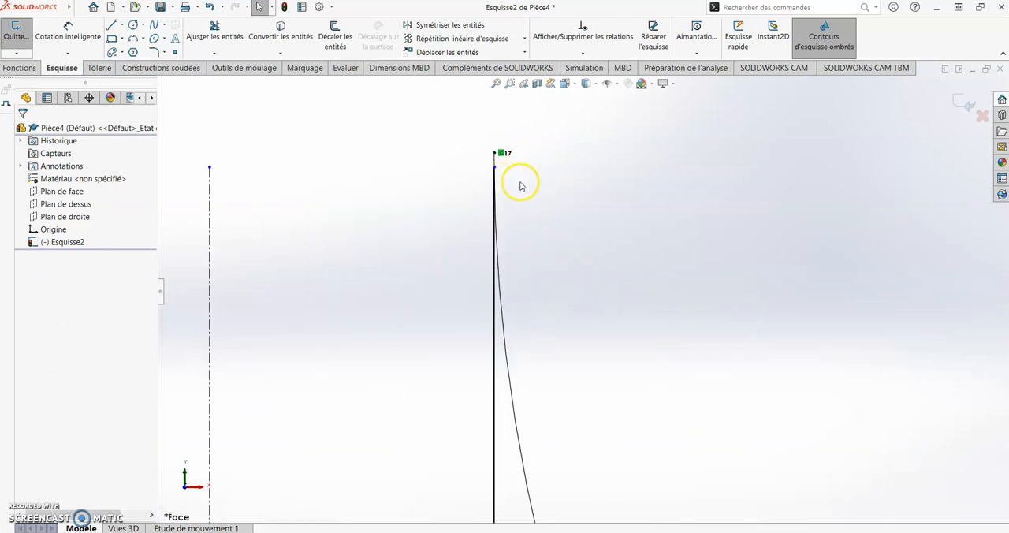
left_click(142, 38)
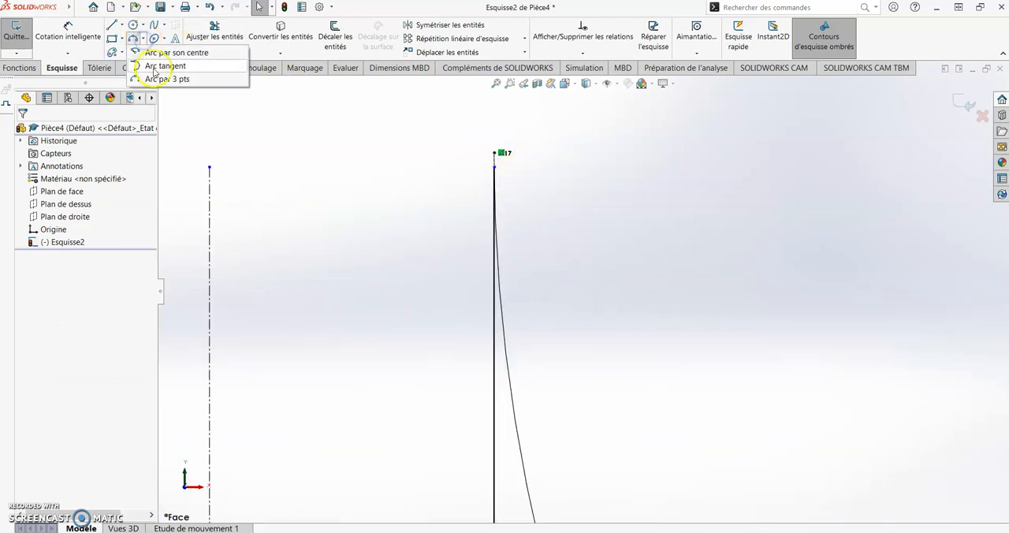
left_click(162, 53)
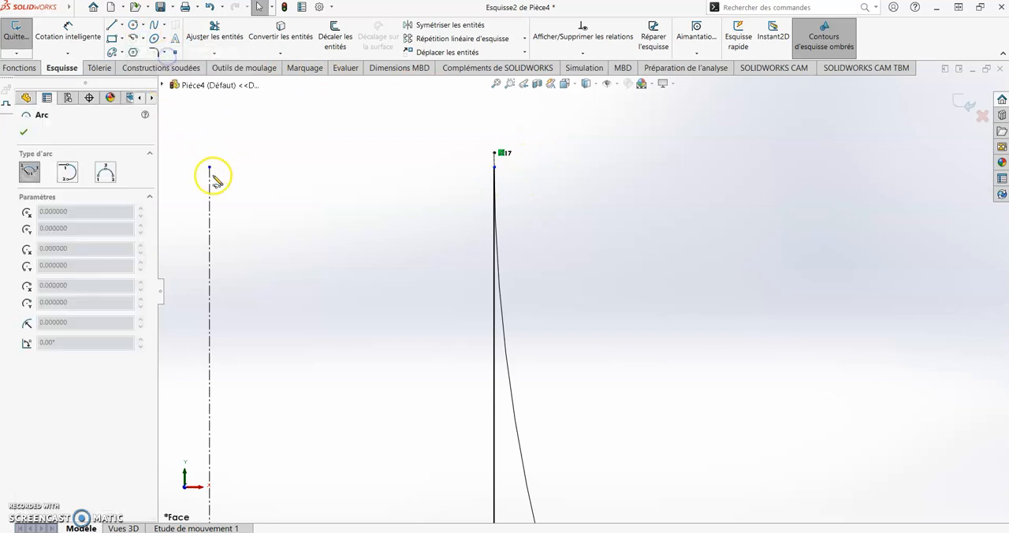
left_click(209, 170)
left_click(493, 167)
scroll(450, 148, "up", 7)
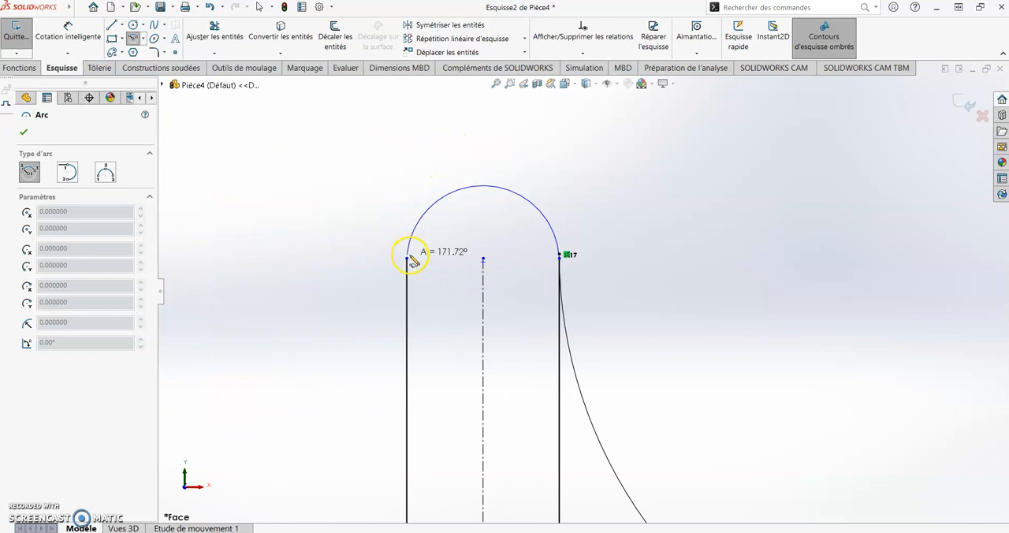
left_click(410, 247)
Make the cap arc's open end coincident with the left vertical line's upper endpoint and delete the conflicting relation at the arc's center
left_click(408, 259)
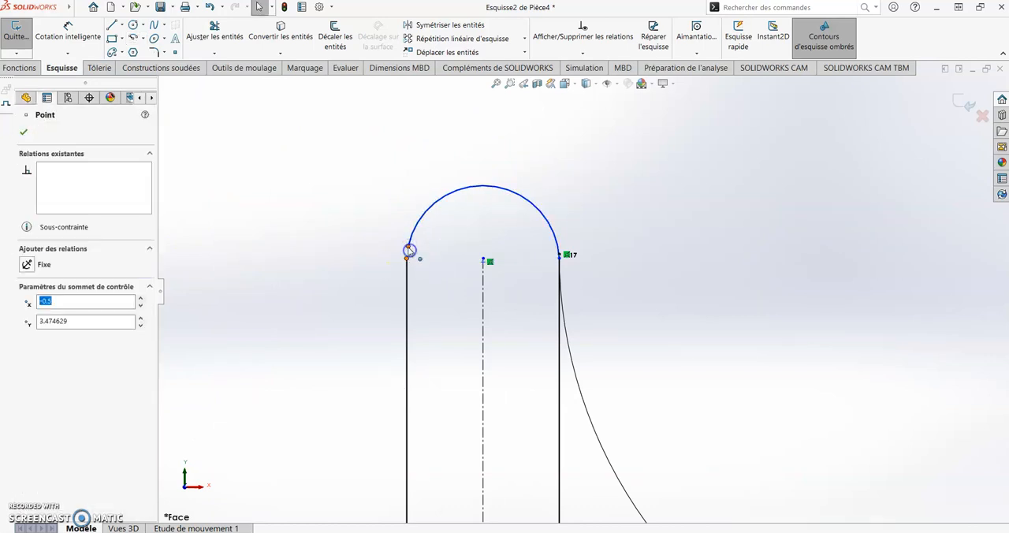
left_click(408, 247, "ctrl")
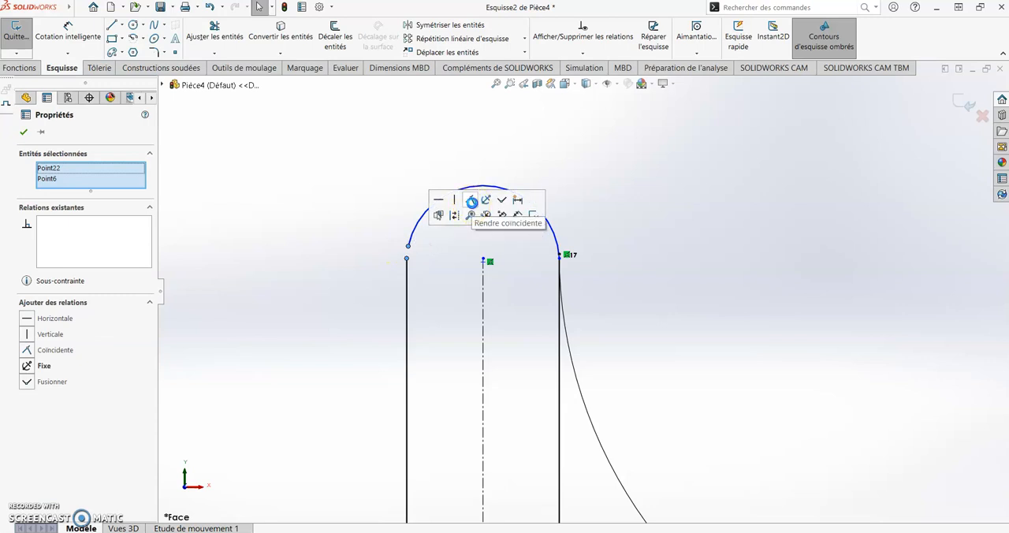
left_click(471, 203)
left_click(593, 196)
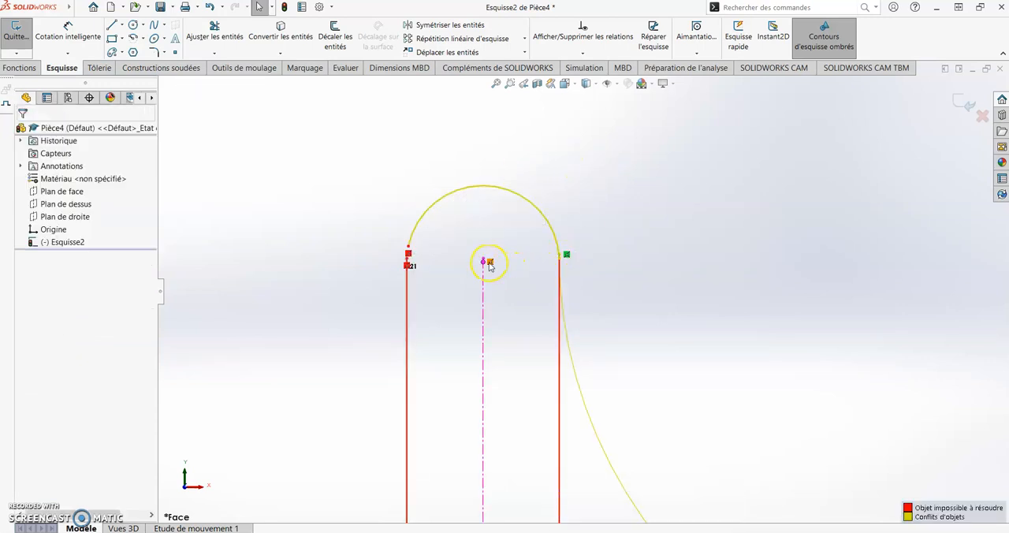
key("Delete")
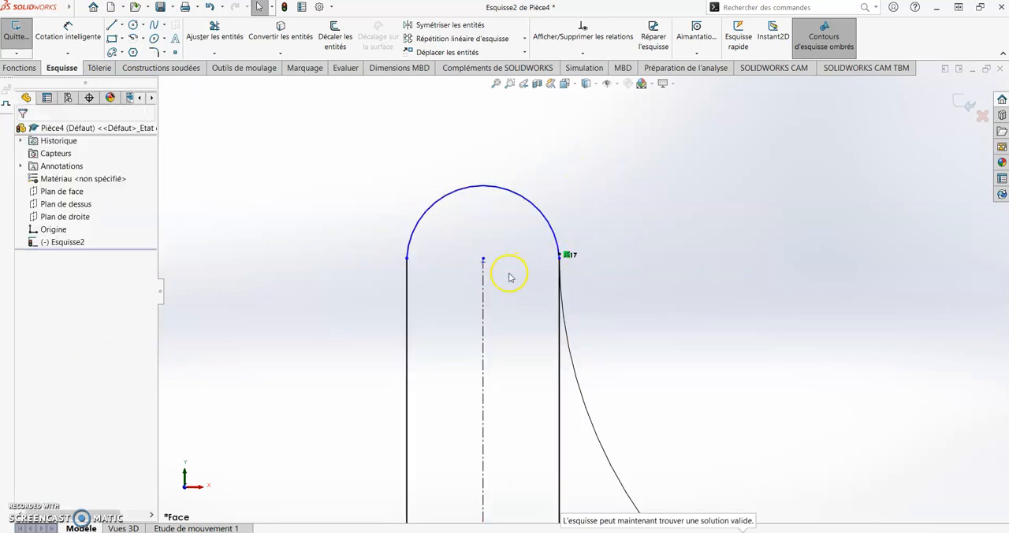
Add a tangent relation between the cap arc and the right vertical line
left_click(562, 287)
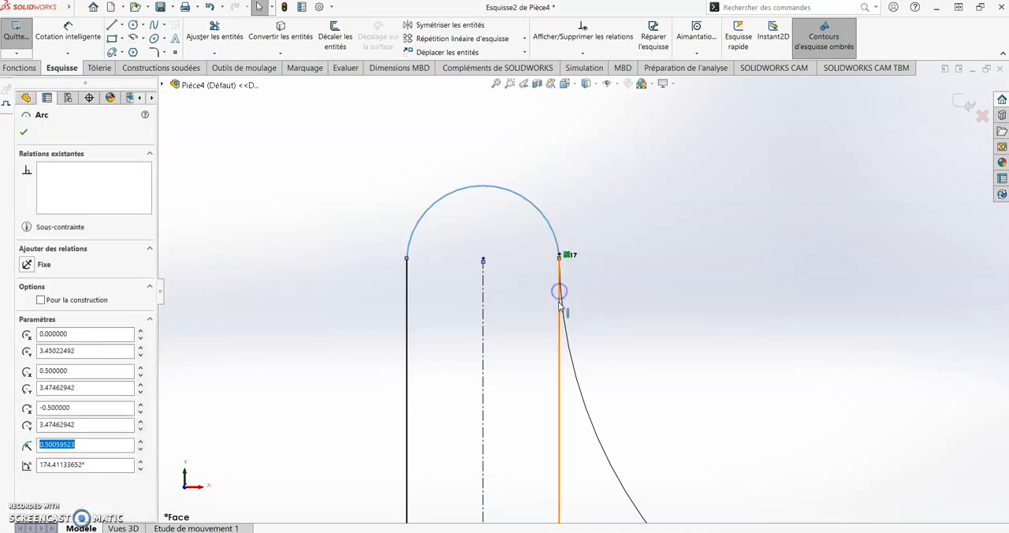
left_click(564, 307, "ctrl")
left_click(608, 262)
left_click(599, 205)
left_click(624, 190)
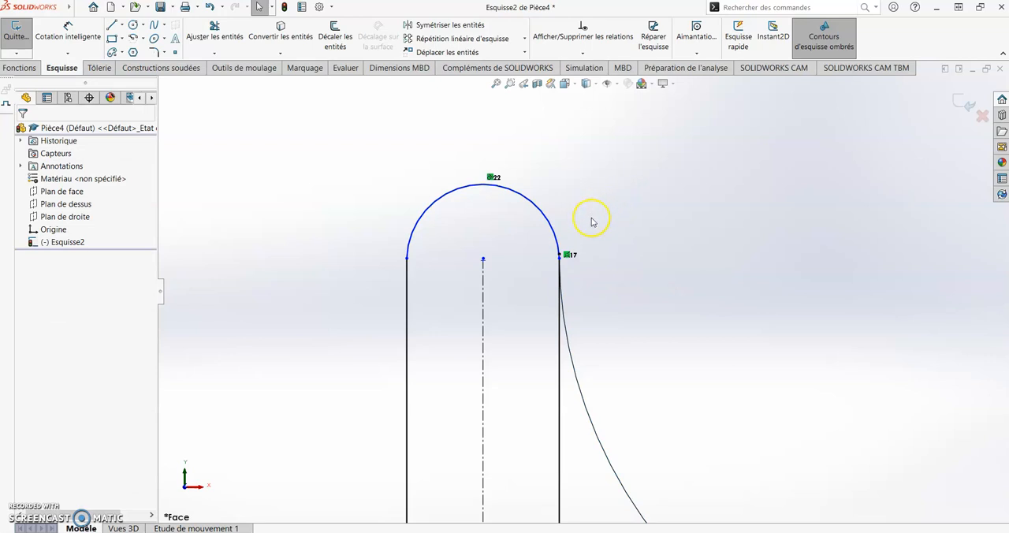
Shorten the vertical centerline by moving its upper endpoint below the cap arc's center
left_click_drag(485, 245, 490, 221)
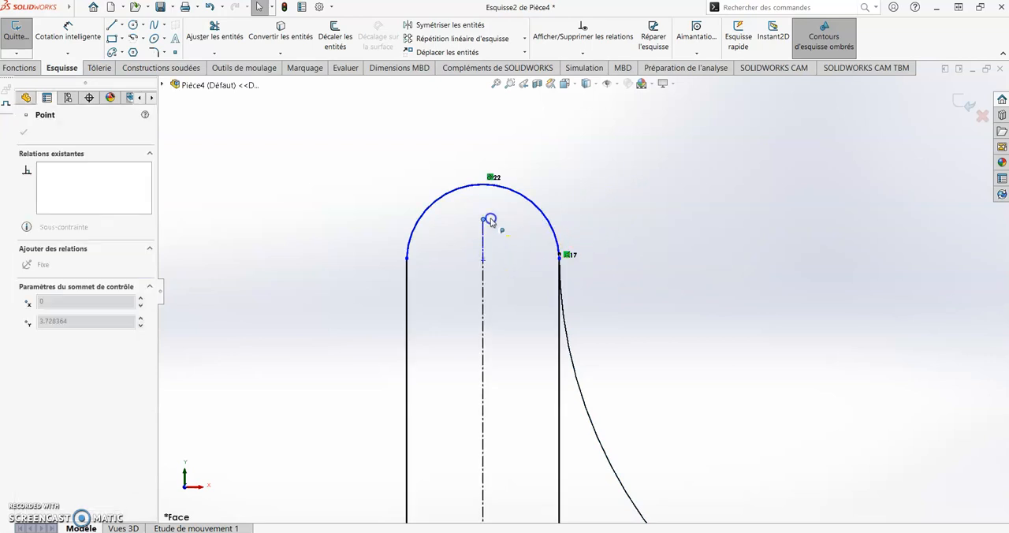
left_click_drag(480, 302, 483, 321)
left_click(498, 260)
mouse_move(482, 260)
left_mouse_down()
mouse_move(480, 279)
mouse_move(484, 259)
left_mouse_up()
Add a tangent relation between the cap arc and the left vertical line
left_click(412, 279)
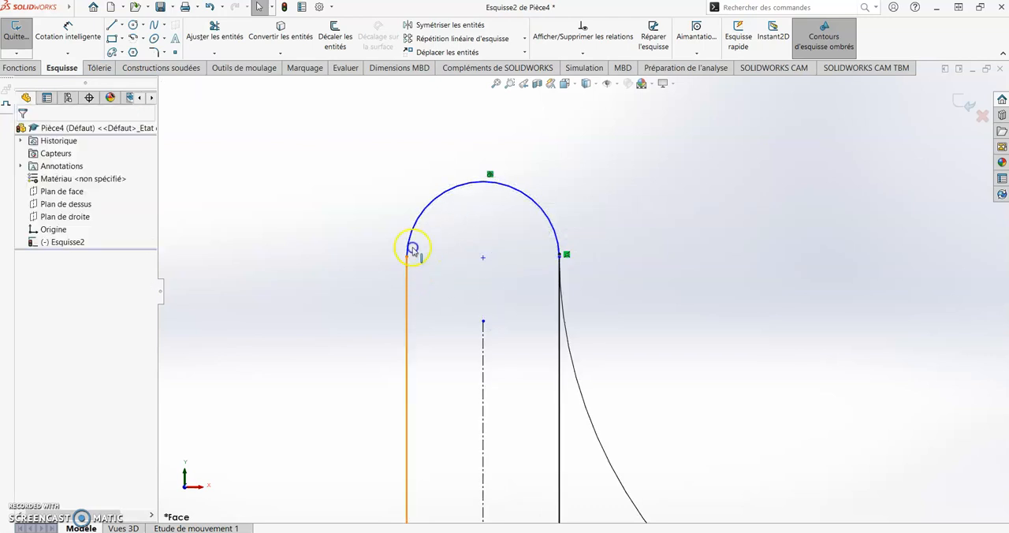
left_click(413, 266)
left_click(412, 235, "ctrl")
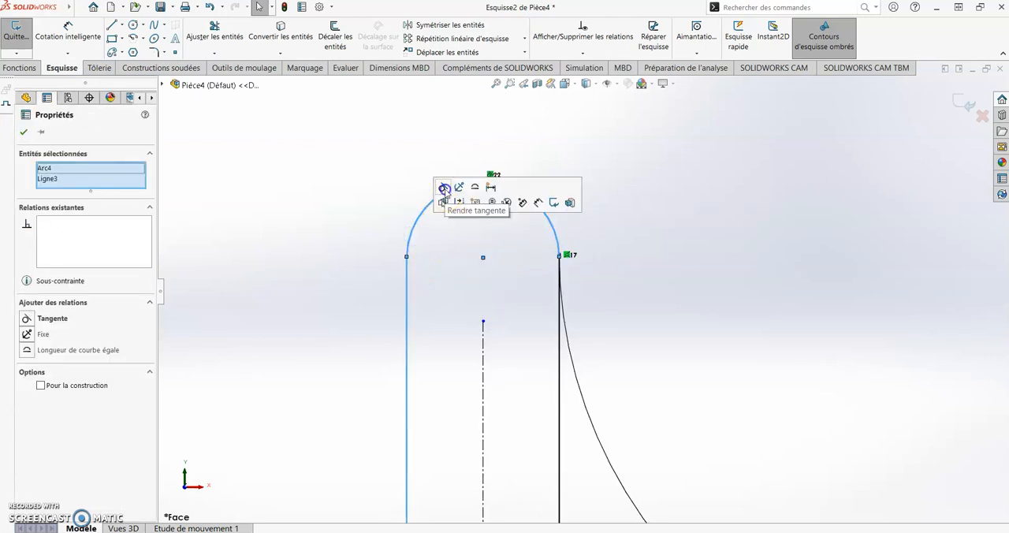
left_click(446, 194)
left_click(605, 217)
Draw a downward-bulging center-point semicircle between the two vertical lines below the horizontal bar, centered on the vertical centerline
scroll(607, 220, "up", 5)
scroll(673, 302, "down", 2)
scroll(647, 324, "up", 4)
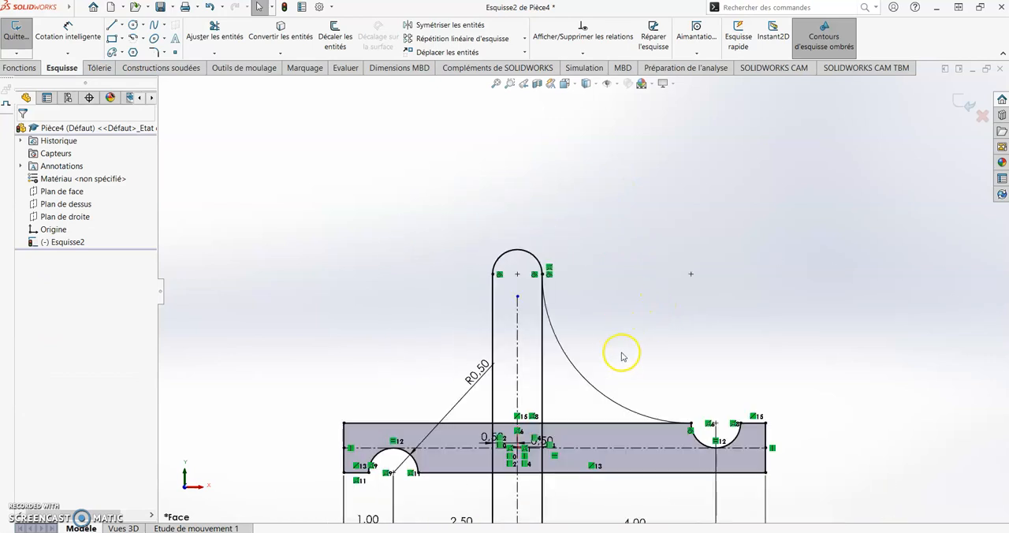
scroll(577, 387, "up", 1)
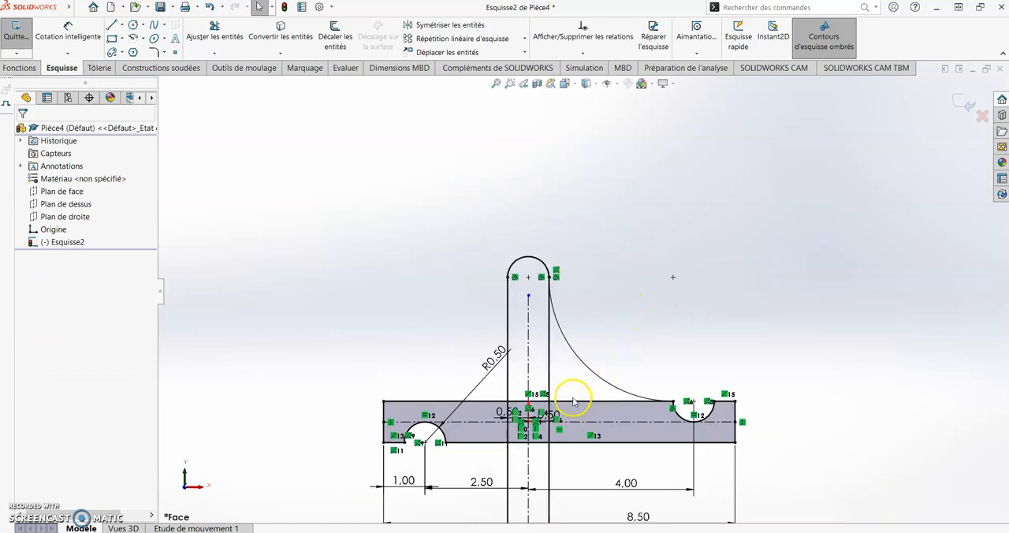
scroll(573, 411, "down", 1)
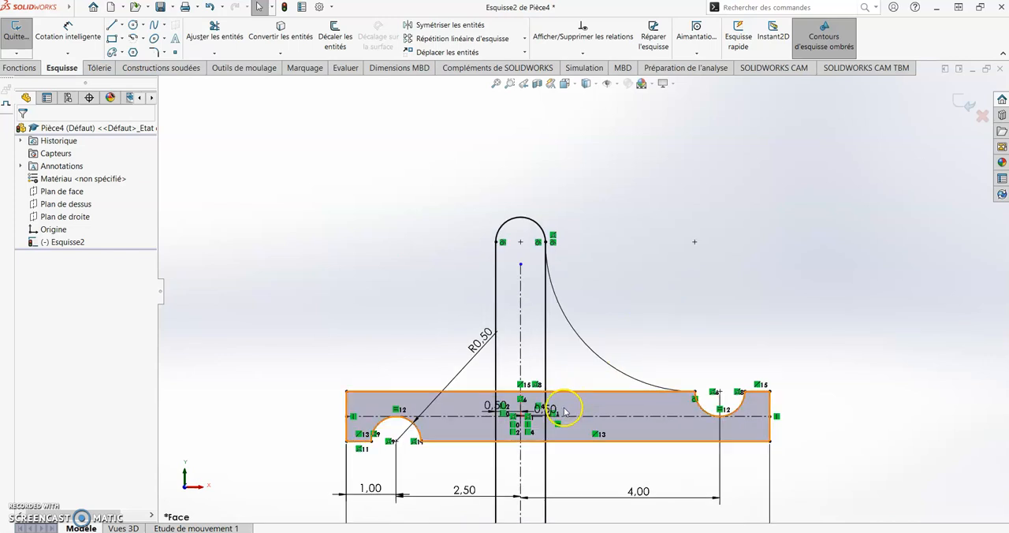
scroll(570, 412, "up", 1)
scroll(574, 421, "down", 1)
scroll(573, 430, "up", 1)
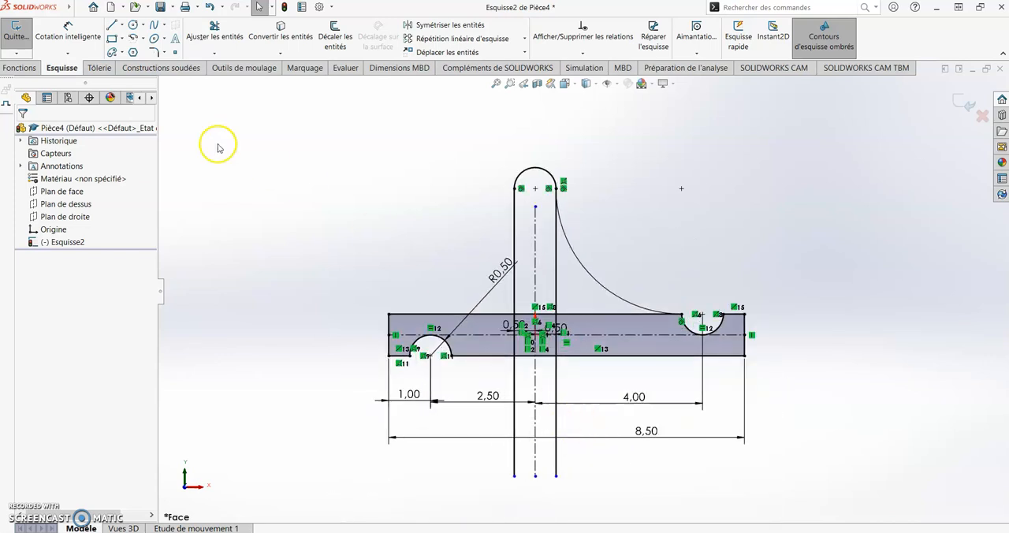
left_click(134, 39)
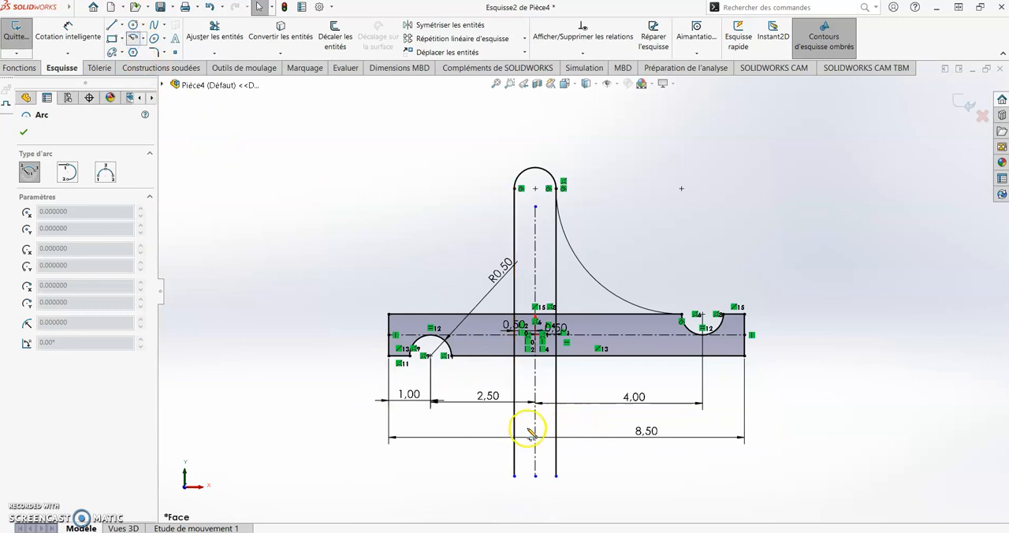
left_click(555, 426)
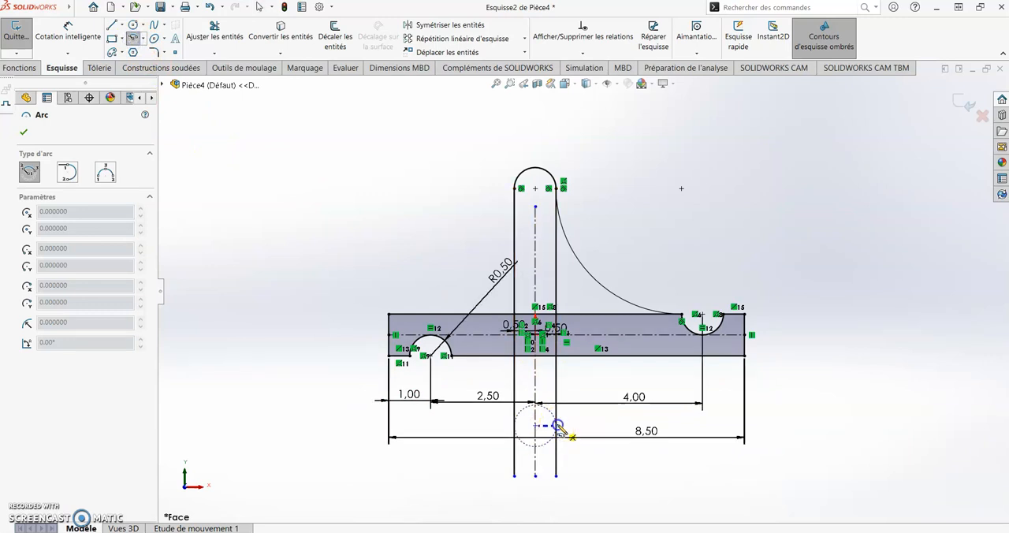
left_click(514, 432)
key("Escape")
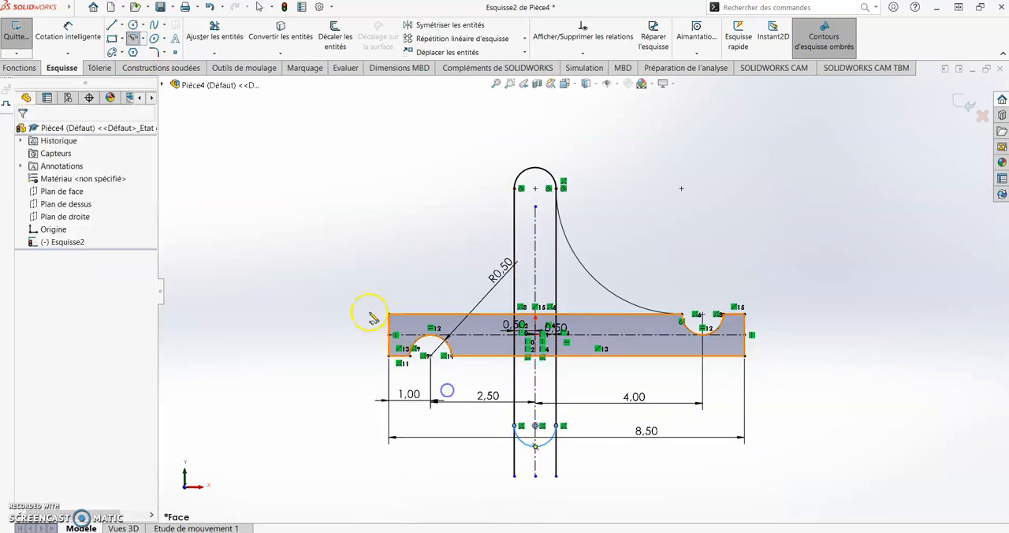
Trim the overhanging ends of both vertical lines below the lower semicircle
left_click(214, 36)
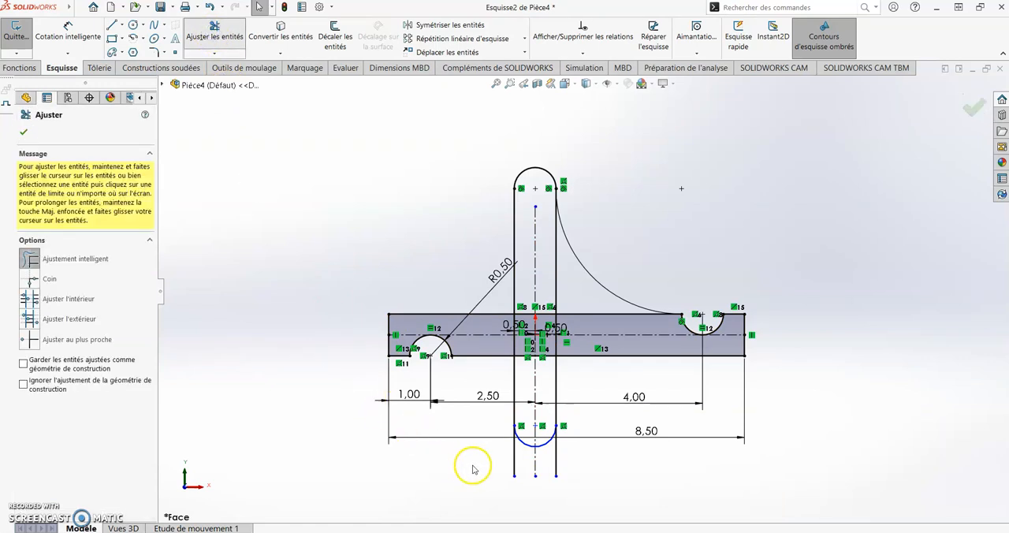
left_click(515, 460)
left_click(556, 461)
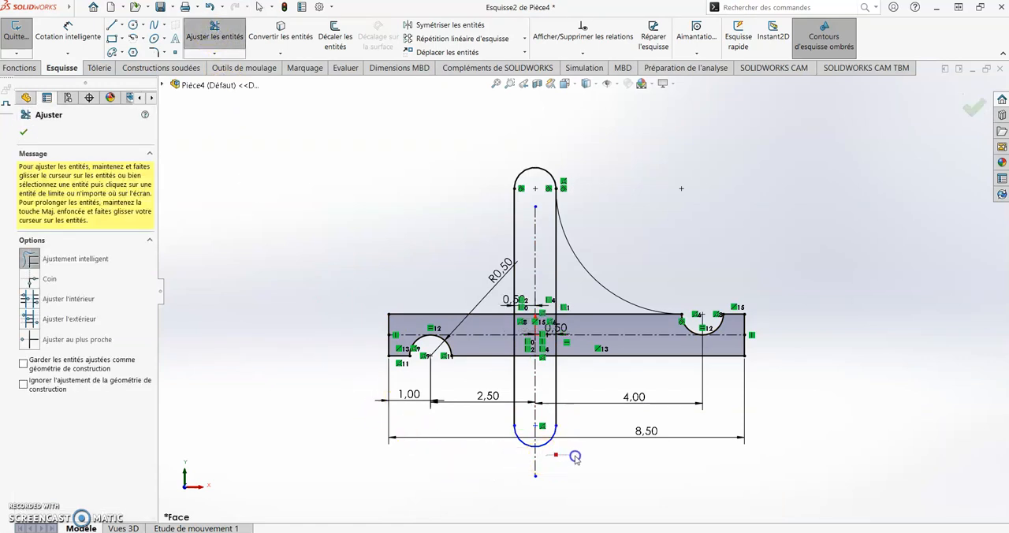
key("Escape")
Dimension the vertical distance between the centers of the lower and upper end arcs as 5.5 in
left_click(67, 30)
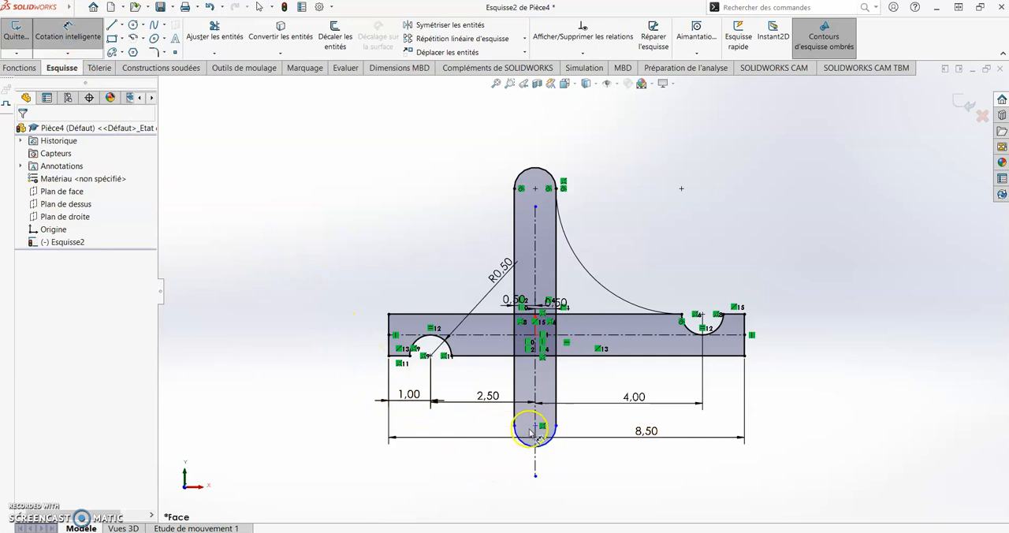
left_click(535, 427)
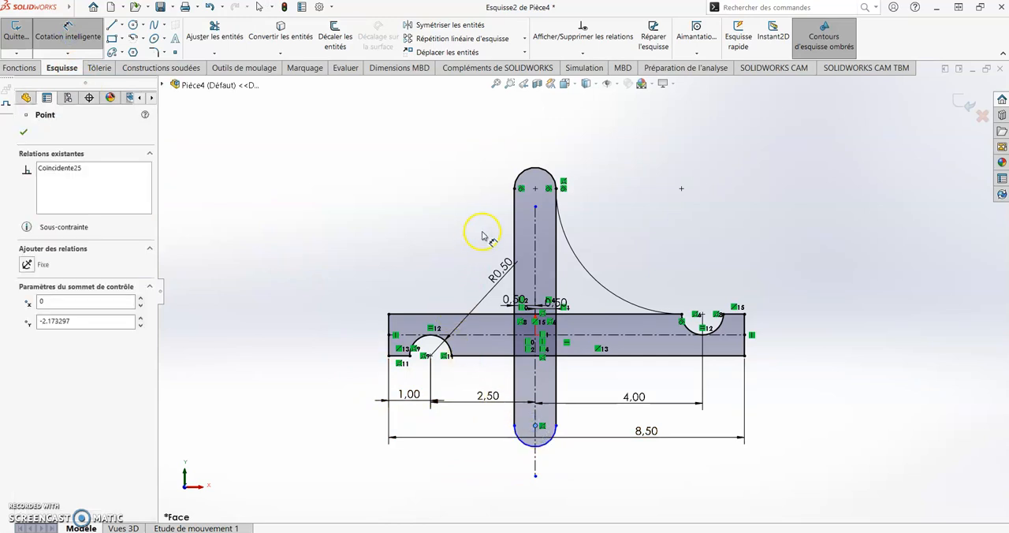
left_click(536, 189)
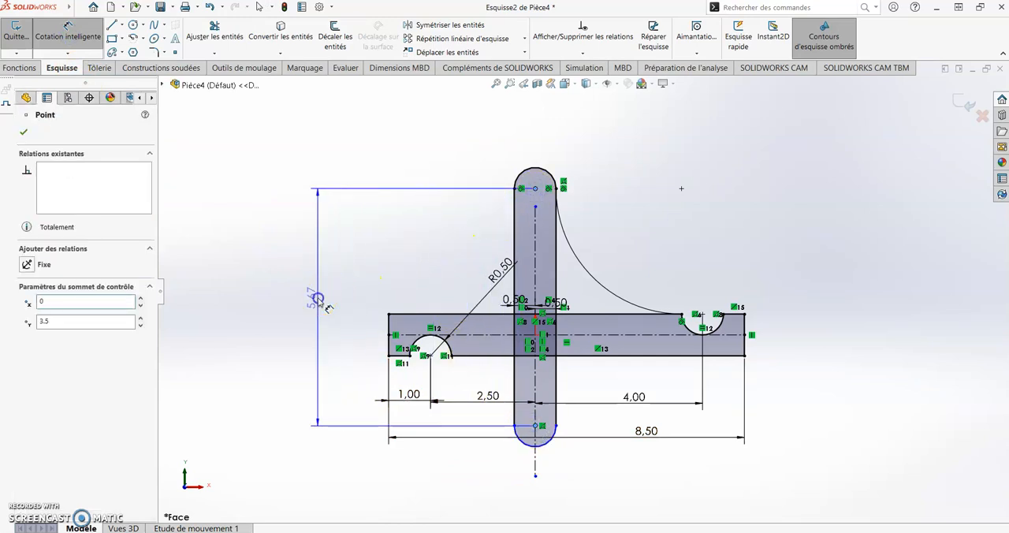
left_click(318, 299)
type("5.5")
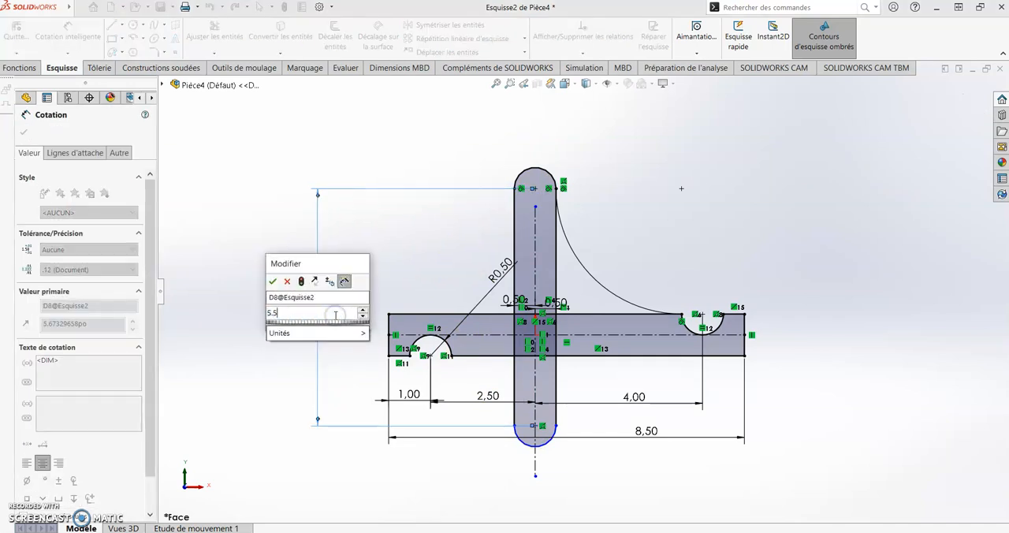
key("Return")
key("Escape")
Add a tangent relation between the lower end arc and the left vertical line
scroll(498, 437, "down", 5)
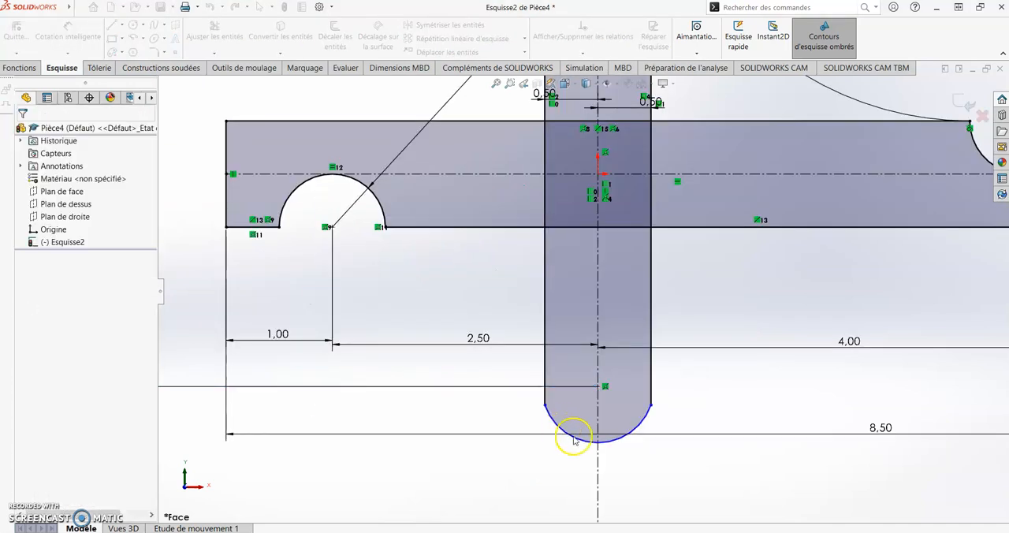
left_click(556, 421)
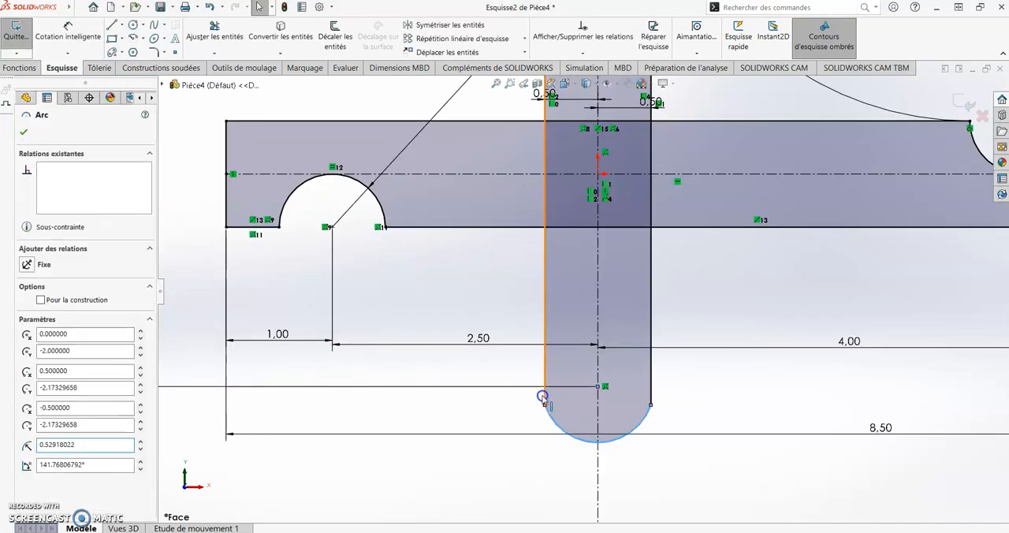
left_click(544, 396, "ctrl")
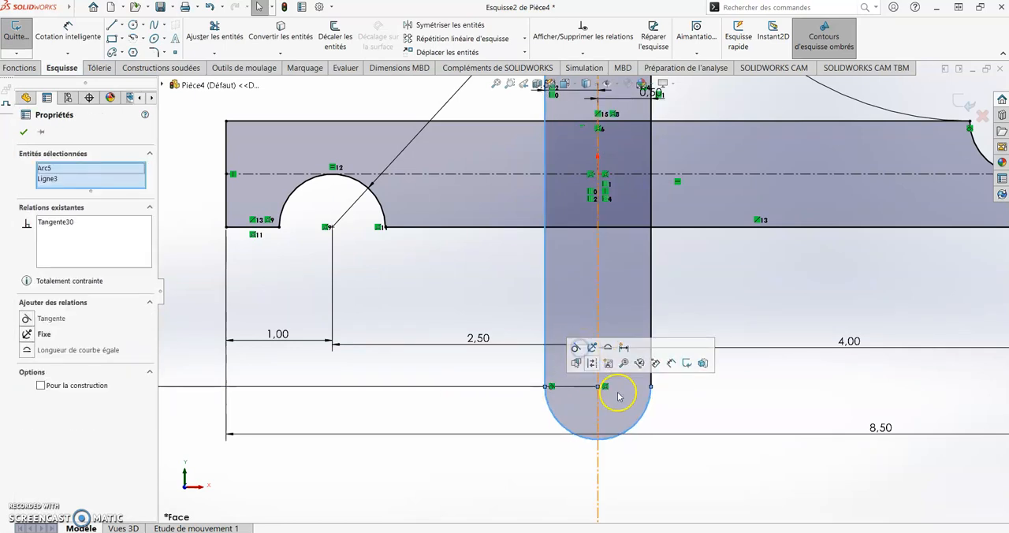
left_click(660, 400)
scroll(631, 242, "up", 3)
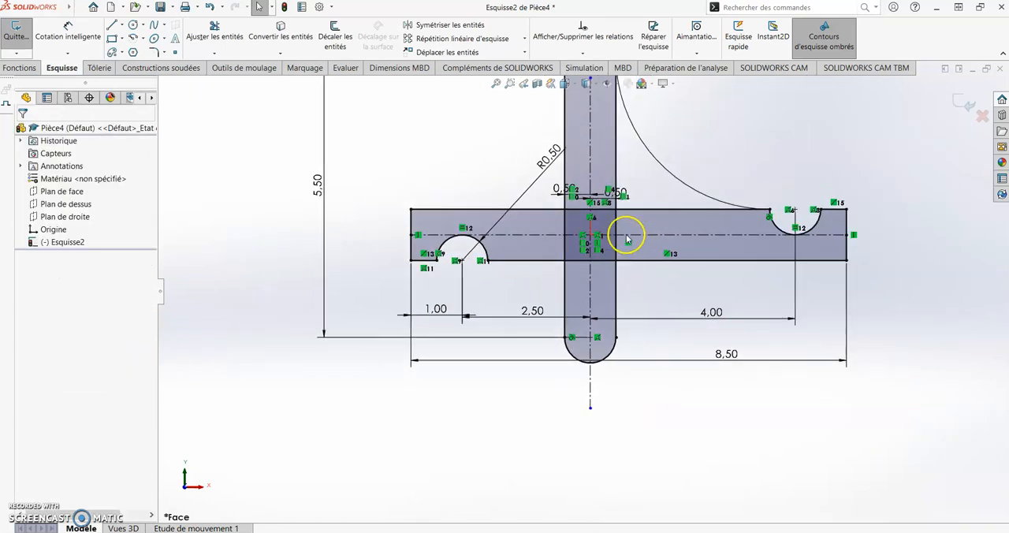
scroll(637, 228, "up", 2)
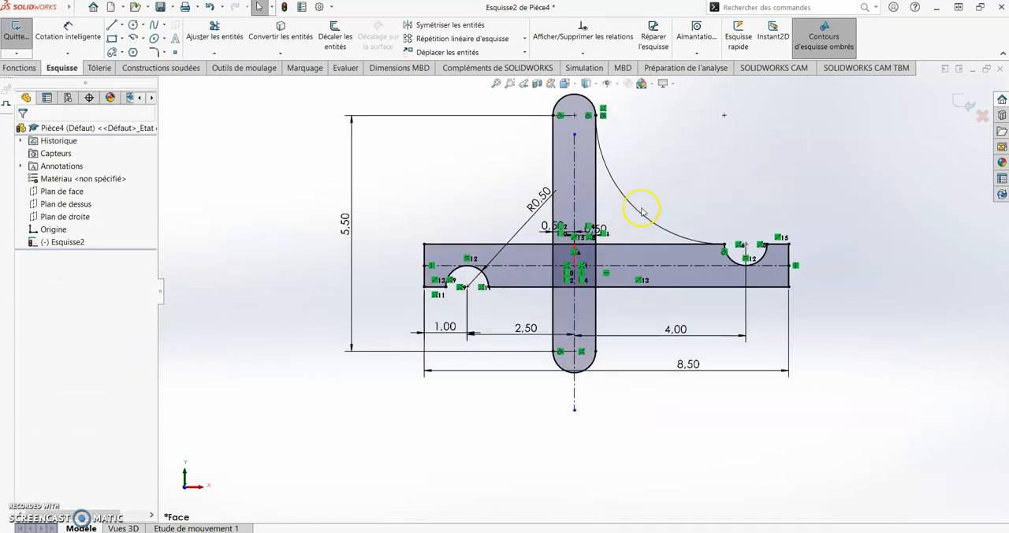
Trim the line segments inside the bar crossing and those enclosed by the large tangent arc, leaving one continuous outline
left_click(215, 36)
scroll(584, 241, "down", 2)
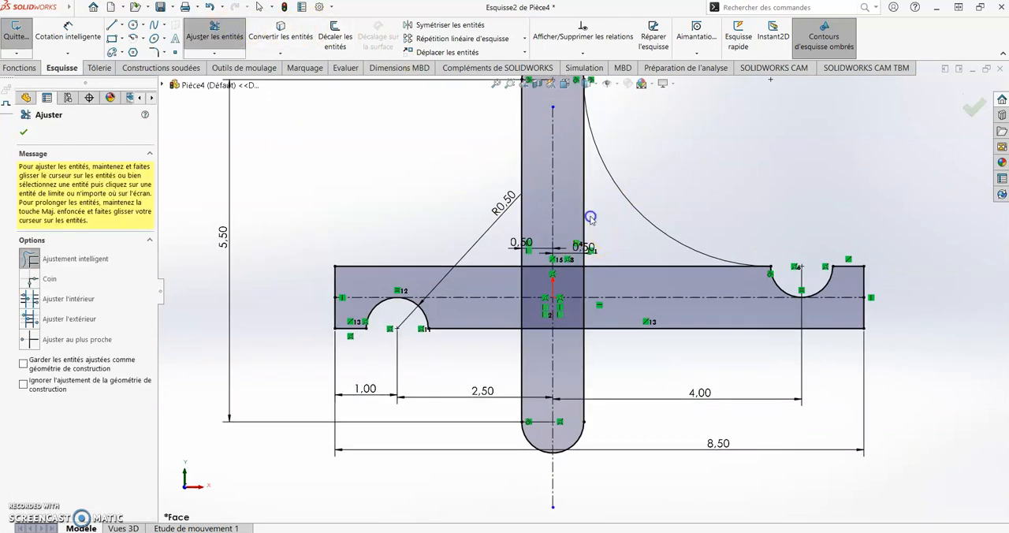
left_click_drag(597, 222, 576, 205)
scroll(557, 298, "down", 3)
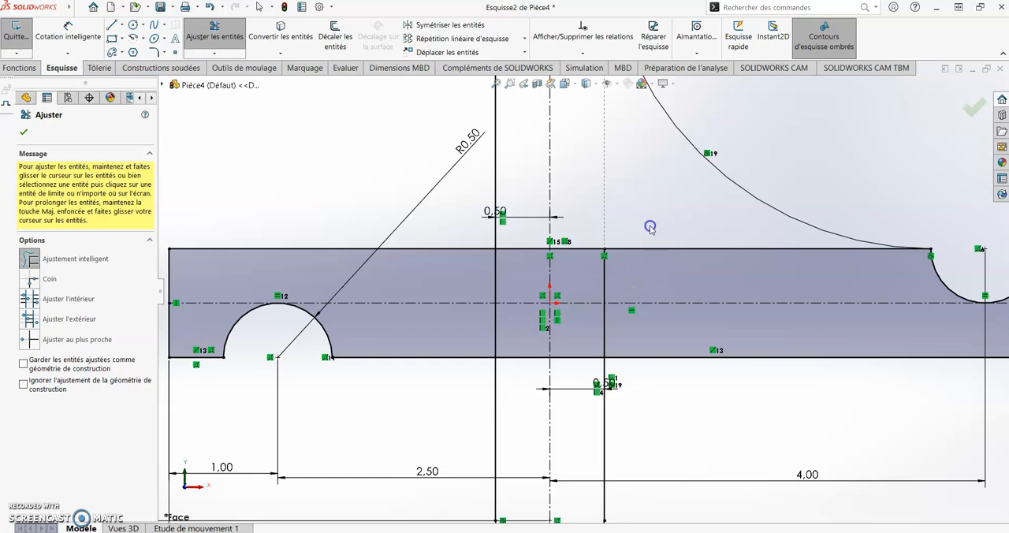
left_click_drag(650, 226, 588, 282)
left_click_drag(527, 234, 522, 276)
mouse_move(619, 334)
left_mouse_down()
mouse_move(515, 329)
mouse_move(466, 304)
mouse_move(499, 281)
mouse_move(528, 369)
left_mouse_up()
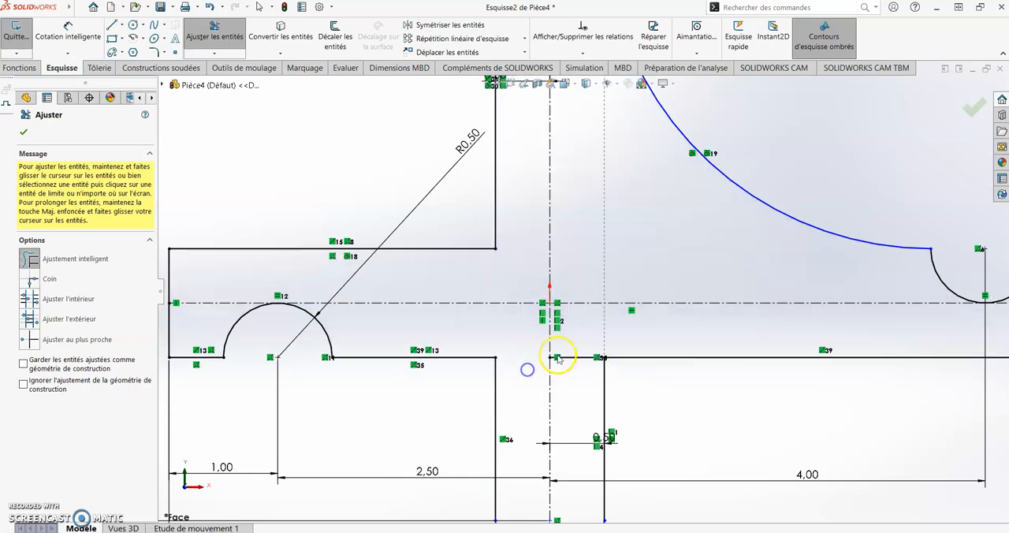
key("f")
key("Escape")
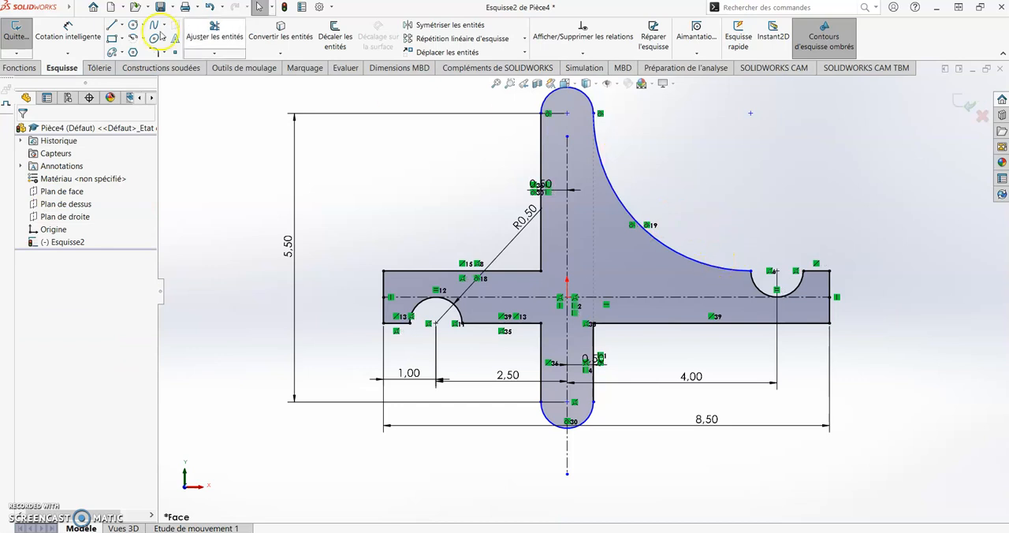
Dimension the large tangent arc with a radius of 3 in
left_click(71, 21)
left_click(618, 197)
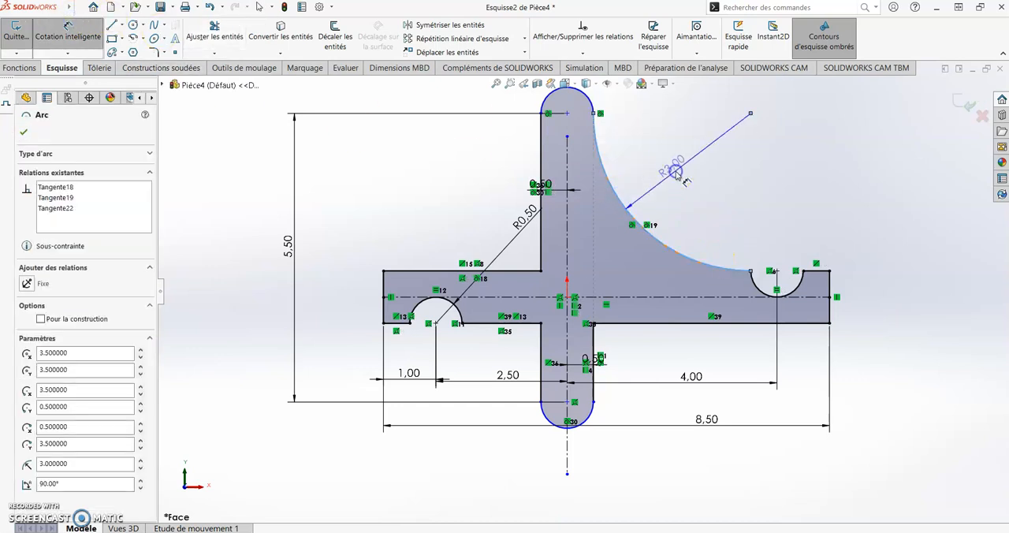
left_click(666, 174)
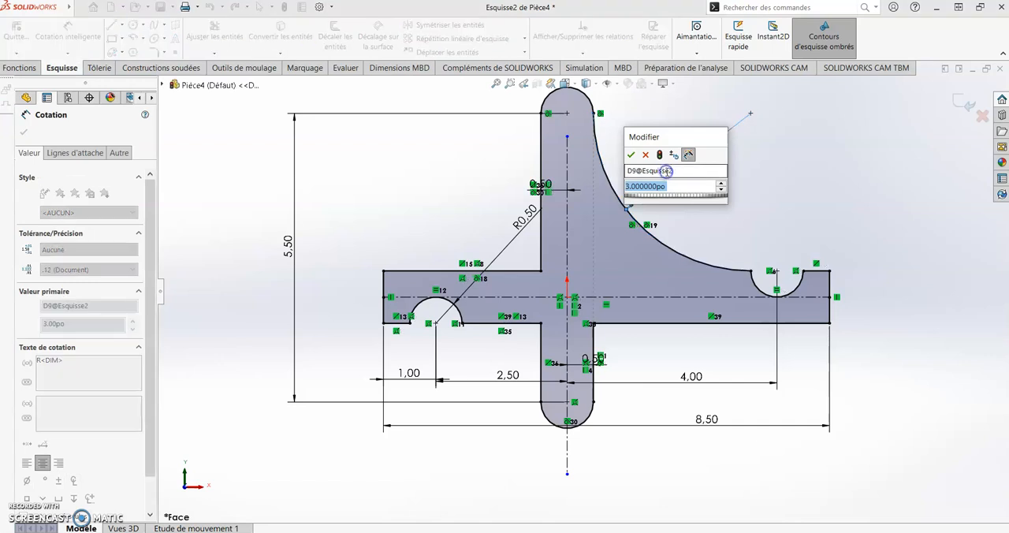
key("Return")
key("Escape")
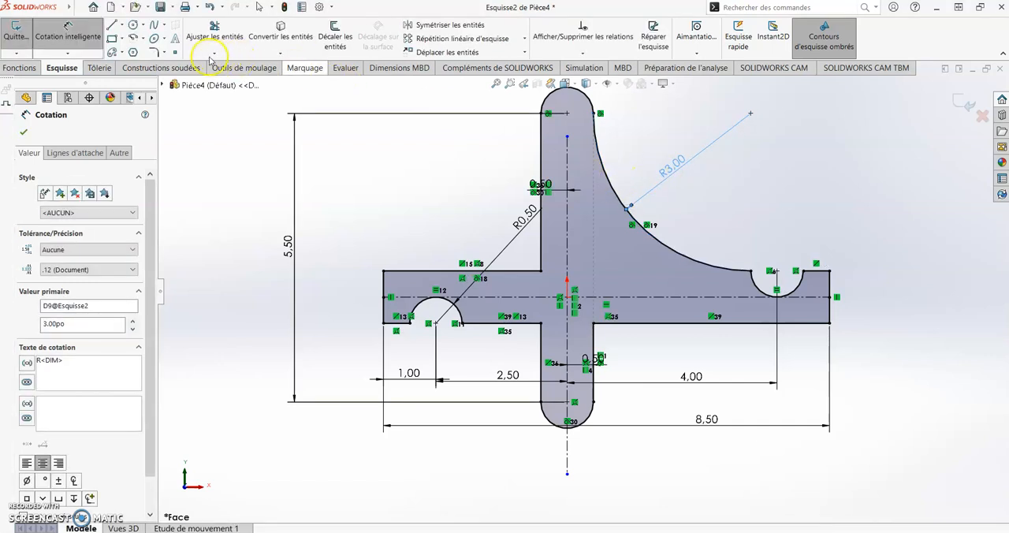
Round the upper-left inner corner of the cross with a 1 in sketch fillet
left_click(156, 52)
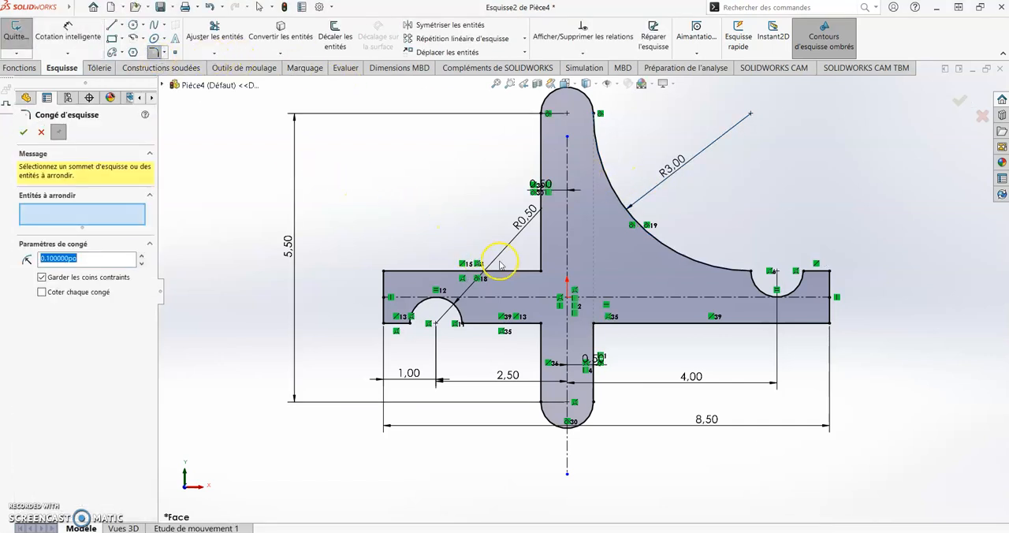
left_click(538, 272)
left_click(23, 132)
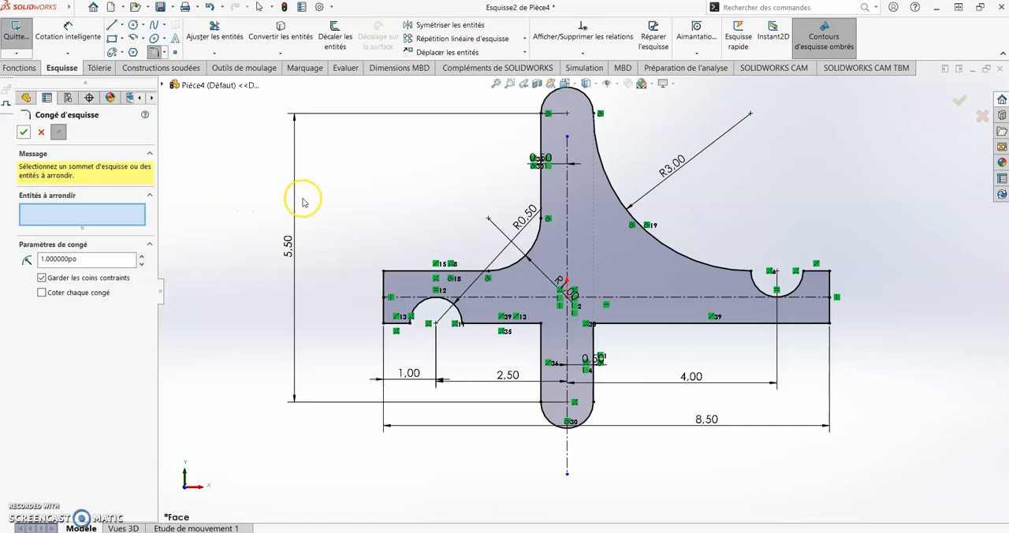
key("Escape")
Round both lower inner corners of the cross with 0.5 in sketch fillets
left_click(152, 53)
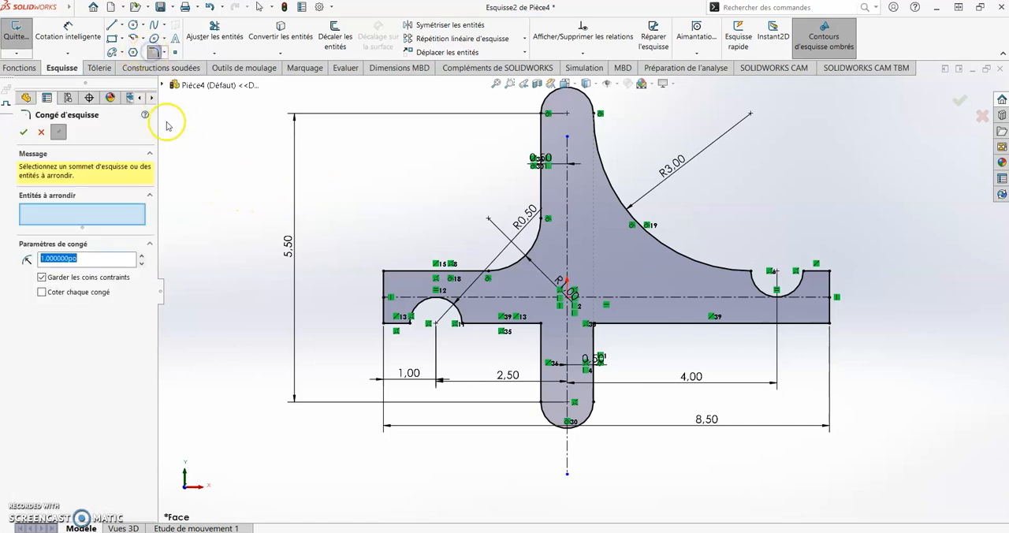
left_click(543, 324)
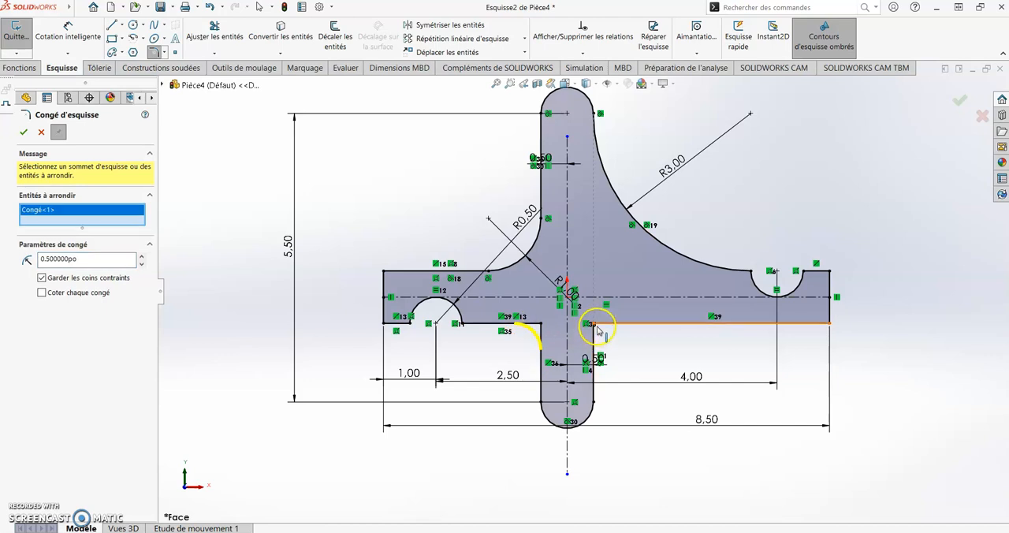
left_click(593, 324)
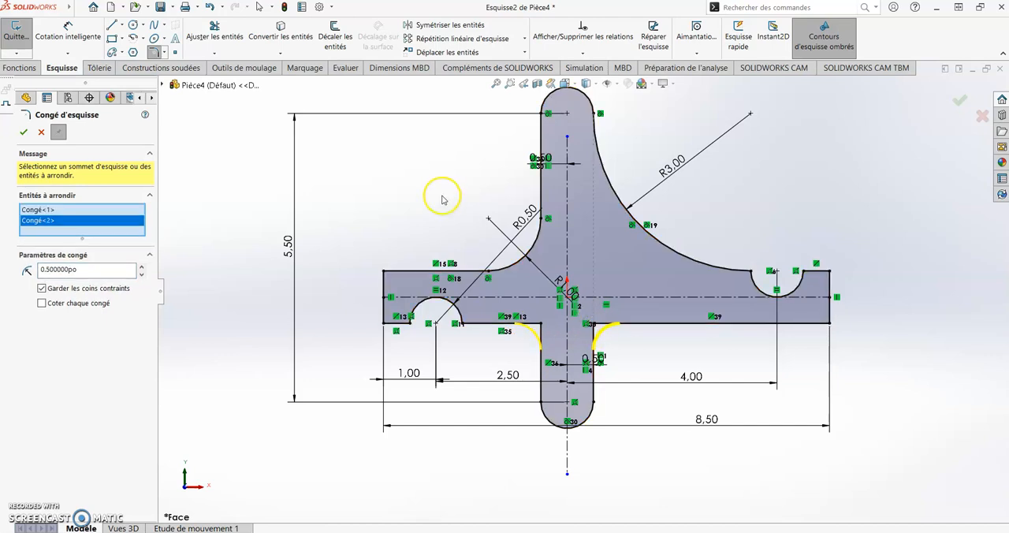
key("Return")
Draw a circle centered on the origin and set its diameter to 1 in
left_click(133, 24)
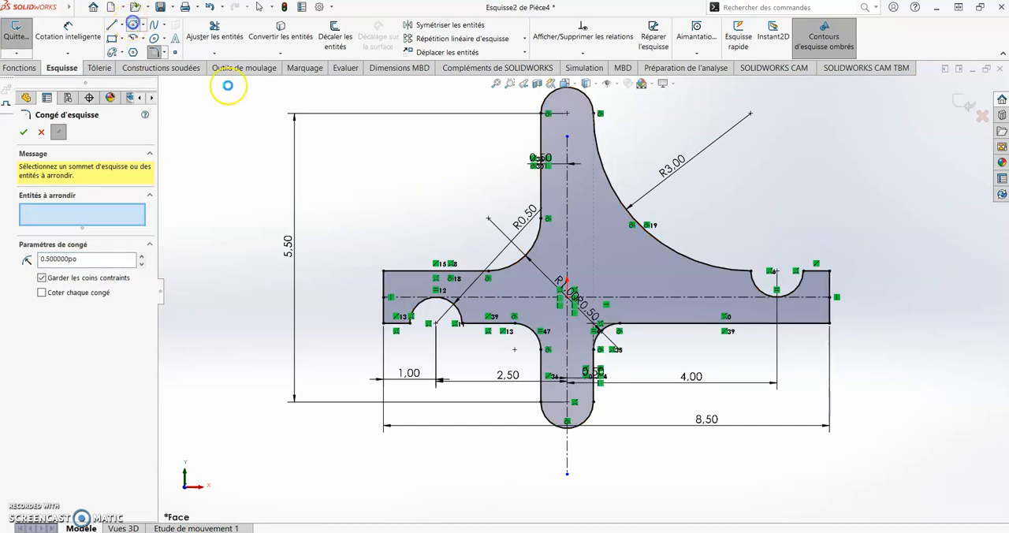
left_click(606, 268)
left_click(81, 36)
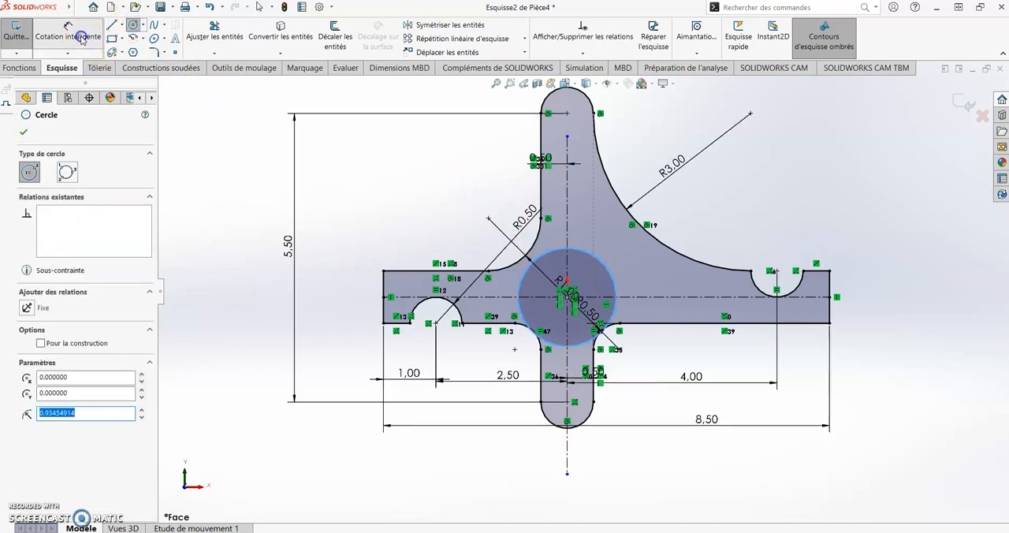
left_click(611, 276)
left_click(752, 213)
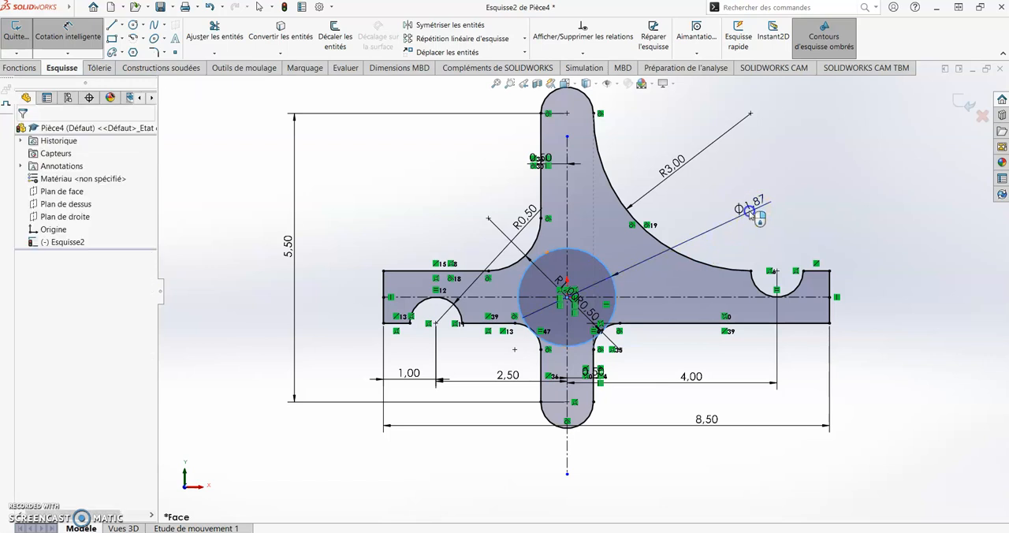
type("2")
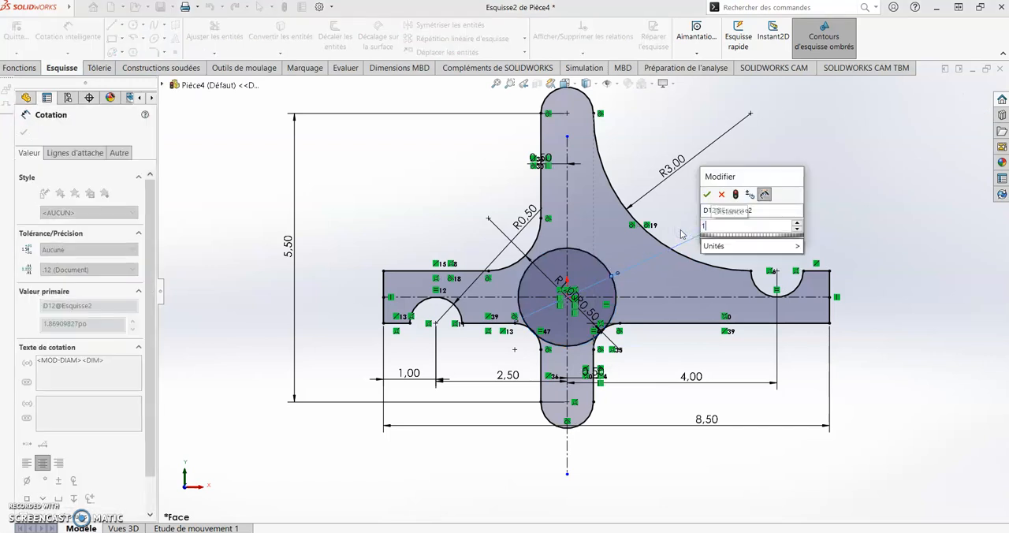
key("Return")
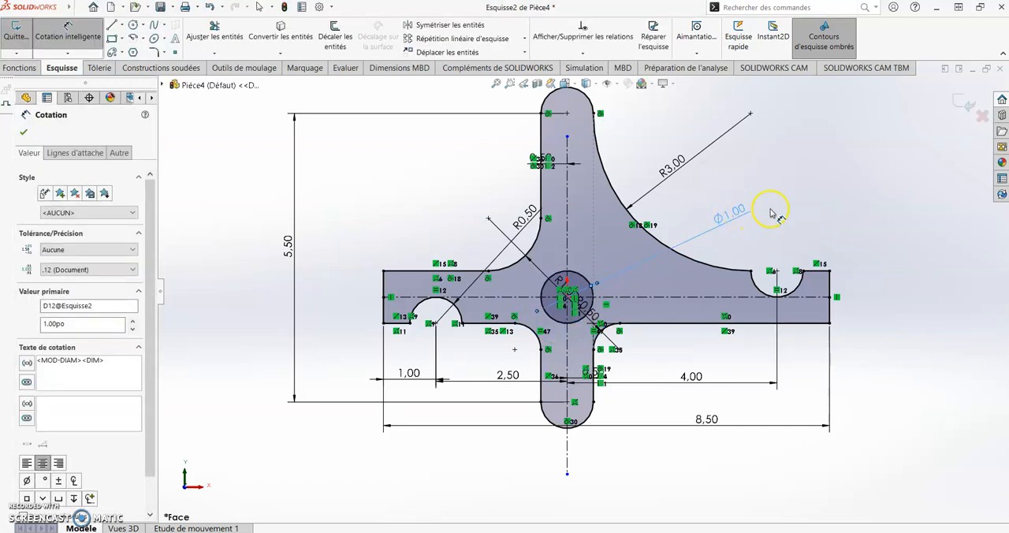
Exit the sketch and extrude the cross-shaped profile as a solid 0.5 in thick
left_click(963, 104)
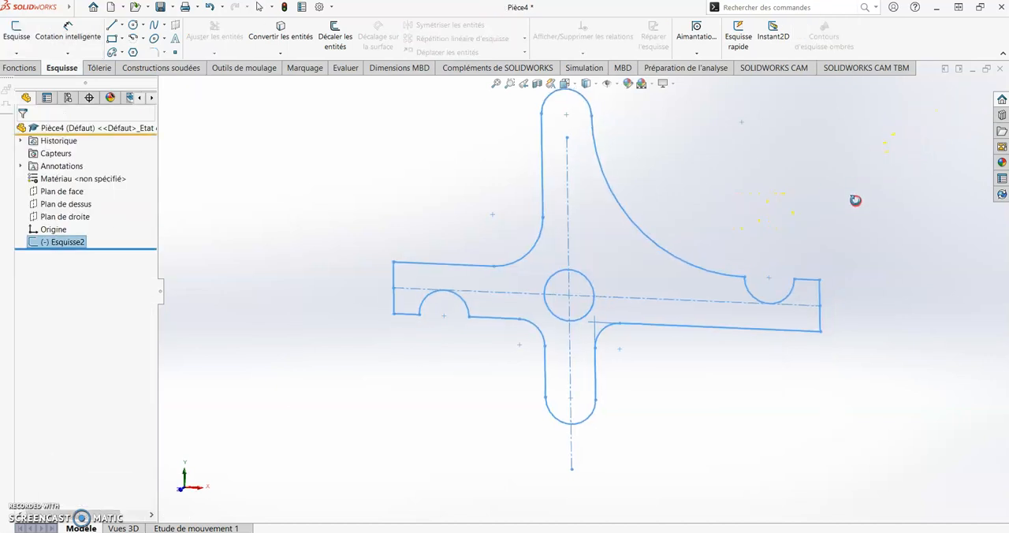
left_click(23, 67)
left_click(29, 36)
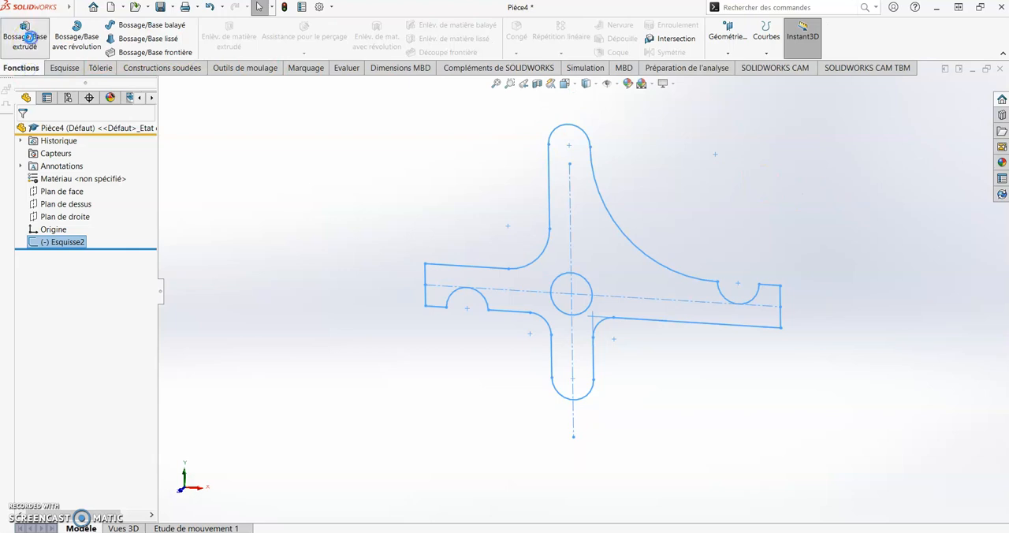
type(".5")
key("Return")
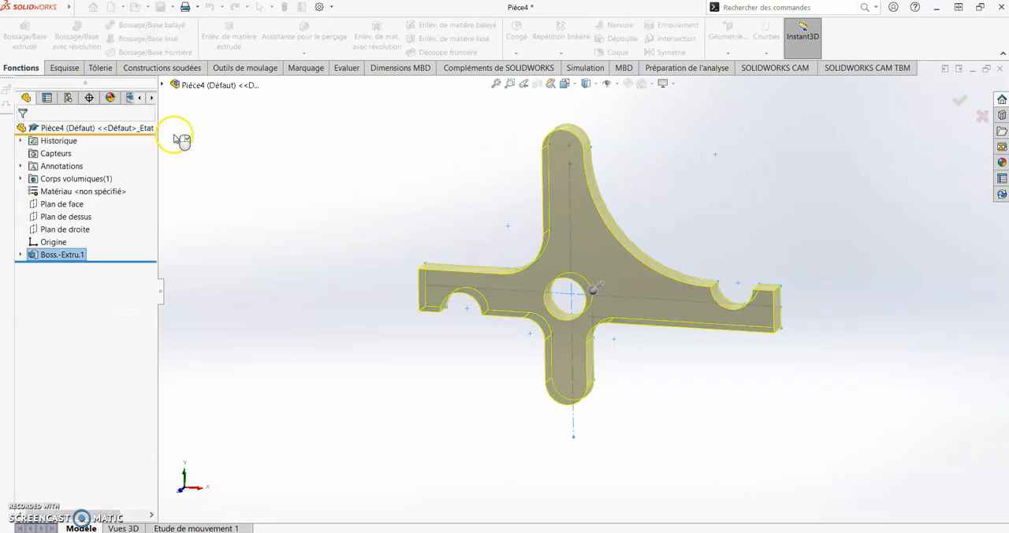
middle_click_drag(618, 207, 620, 227)
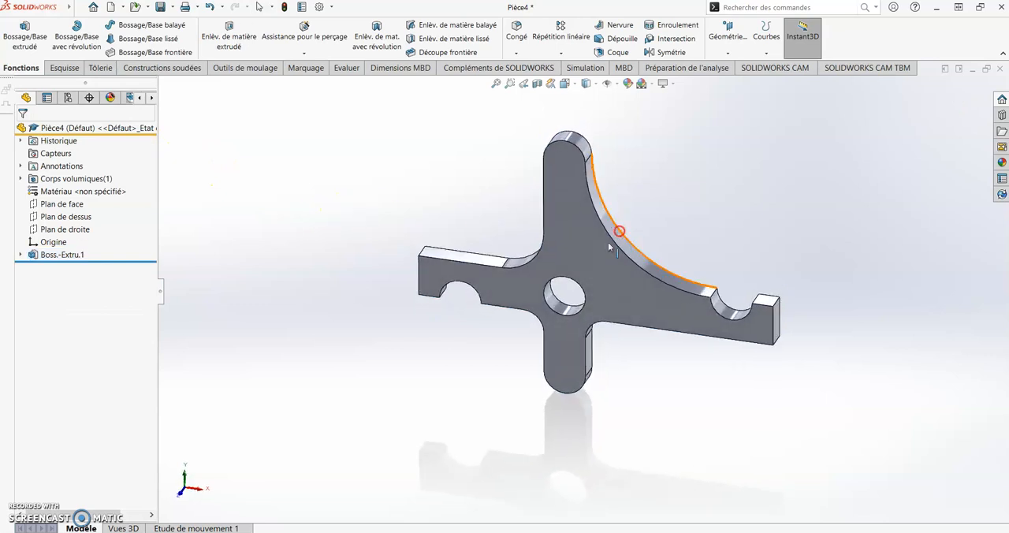
Assign the steel material AISI 4340 Acier recuit to the part
right_click(86, 192)
left_click(113, 200)
left_click(579, 311)
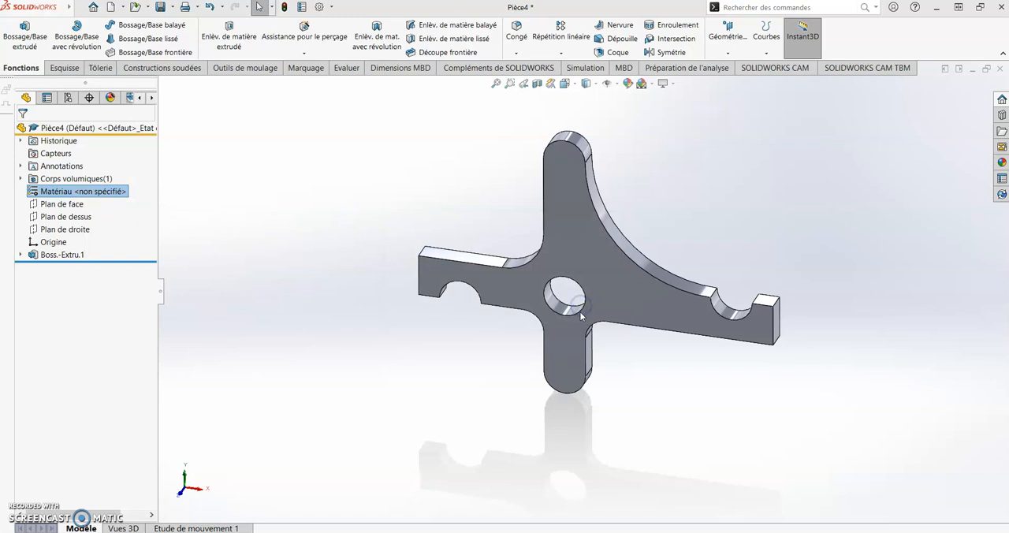
left_click(299, 263)
left_click(277, 264)
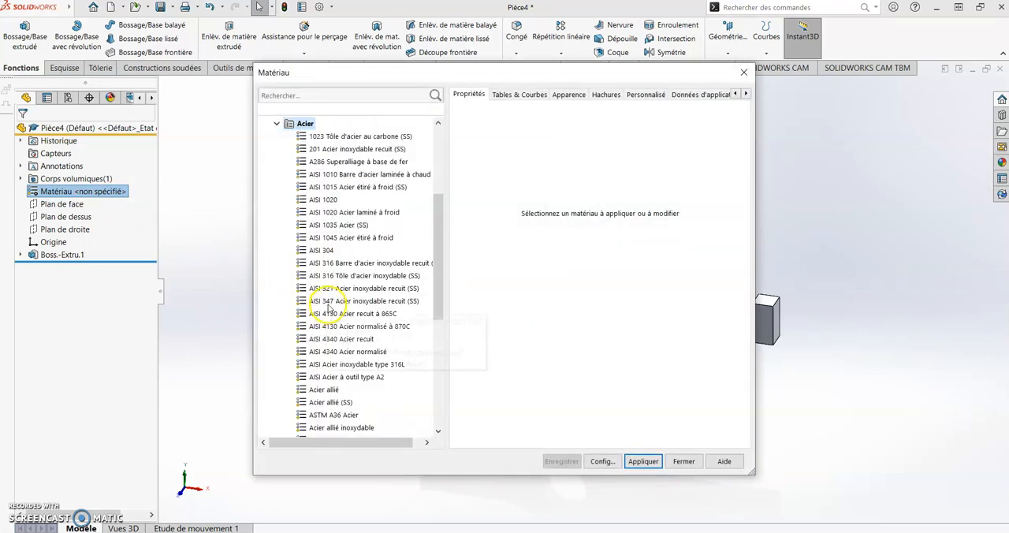
left_click(326, 341)
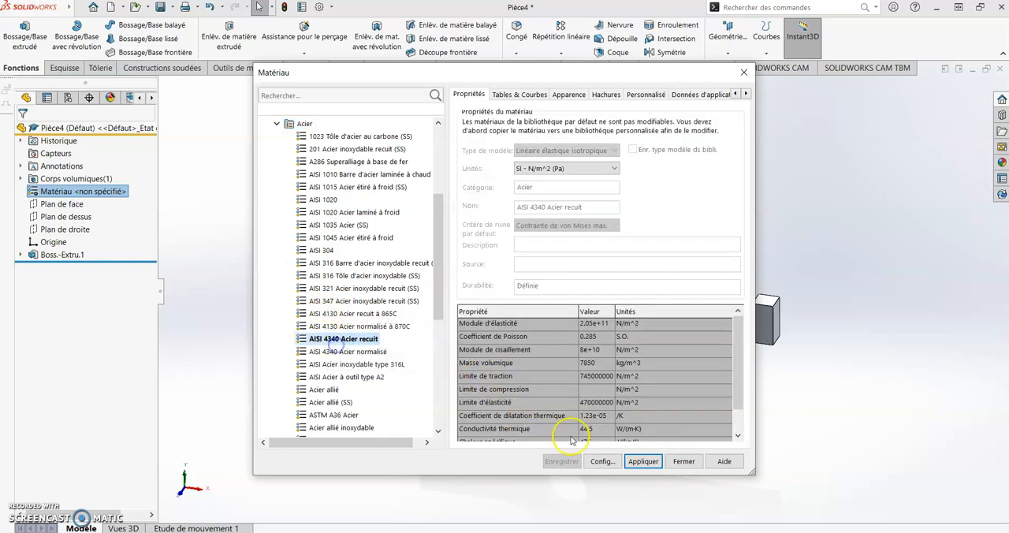
left_click(643, 461)
left_click(683, 461)
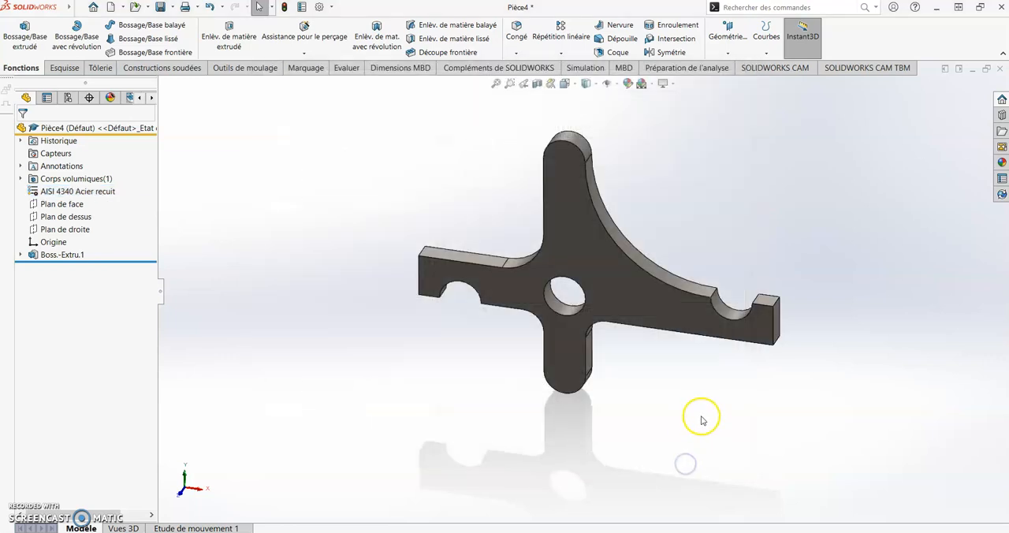
mouse_move(718, 373)
middle_mouse_down()
mouse_move(712, 403)
mouse_move(710, 371)
middle_mouse_up()
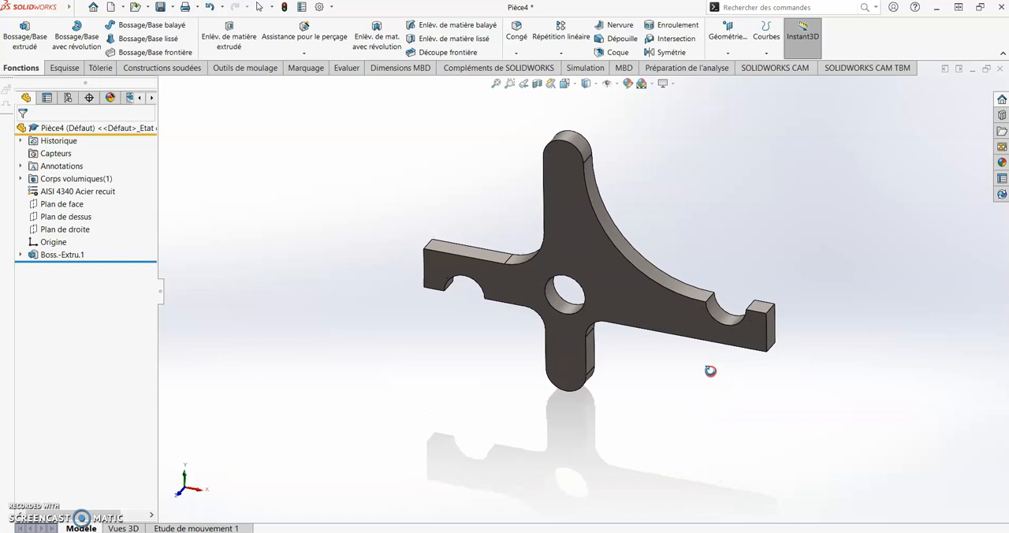